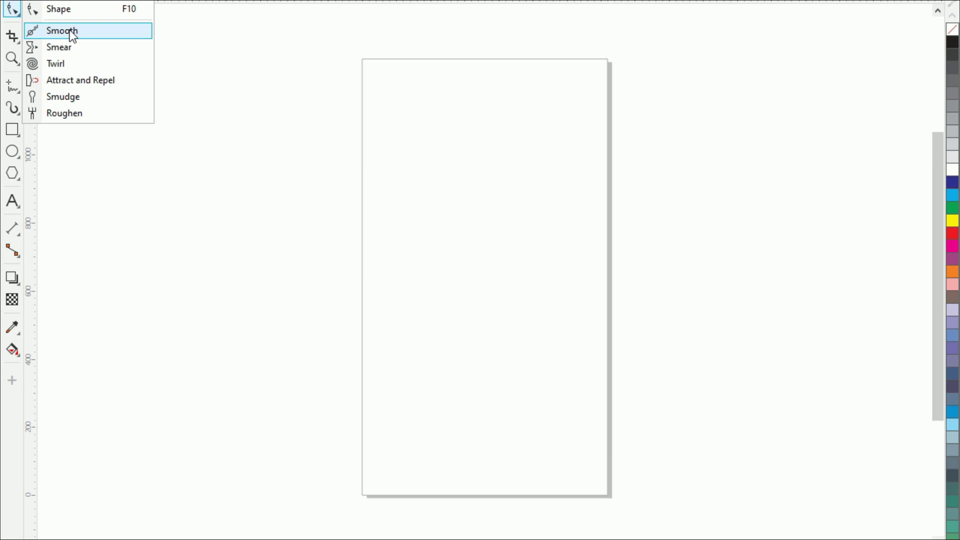
Draw a rectangle about 343 by 379 px in the upper half of the page and select it
click(12, 129)
drag(393, 127, 465, 207)
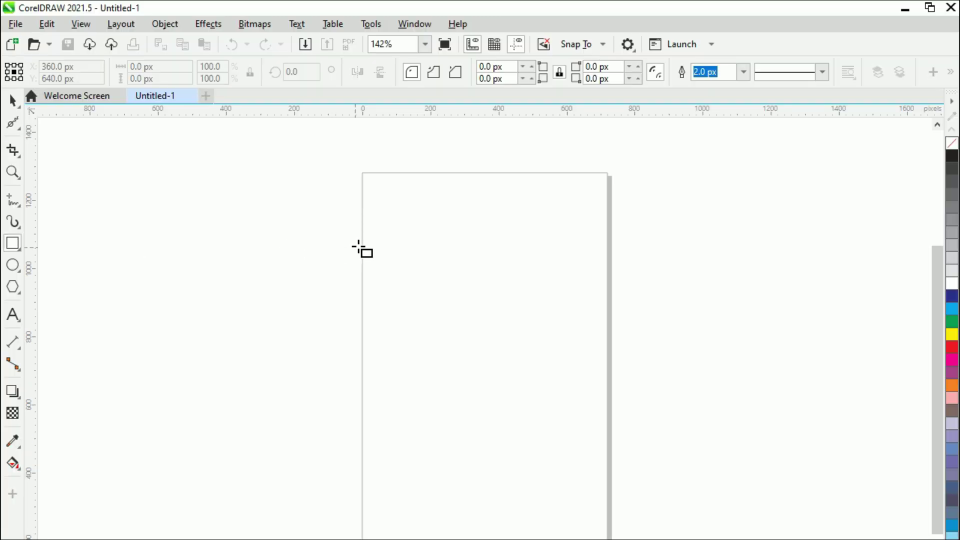
drag(465, 322, 510, 369)
click(13, 100)
click(396, 233)
click(412, 242)
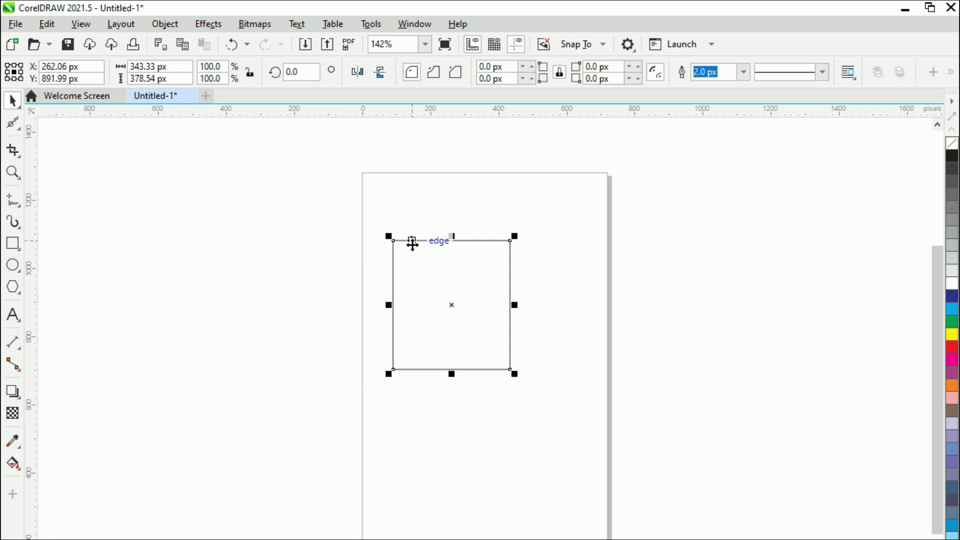
Reposition the rectangle slightly and scale it down proportionally to about 286 by 315 px
scroll(412, 243, up, 2)
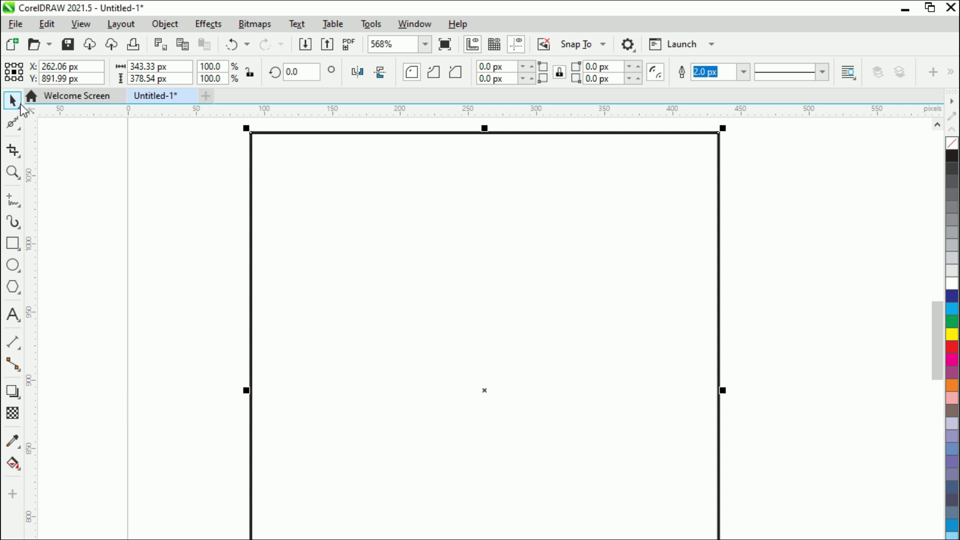
drag(293, 207, 260, 222)
drag(244, 157, 327, 247)
drag(411, 360, 346, 307)
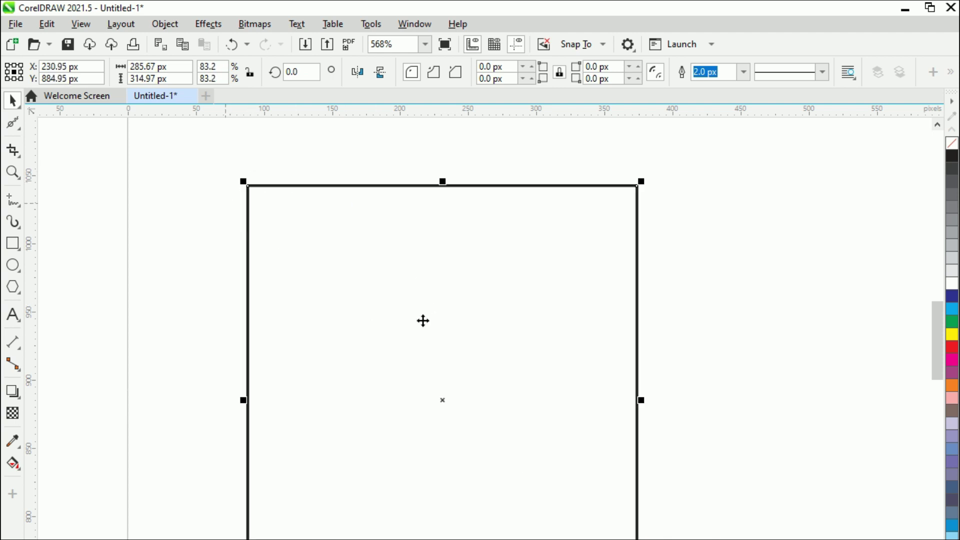
Round the rectangle's upper-left corner with the Smooth tool, using a 44 px nib and a rate of 66
click(22, 131)
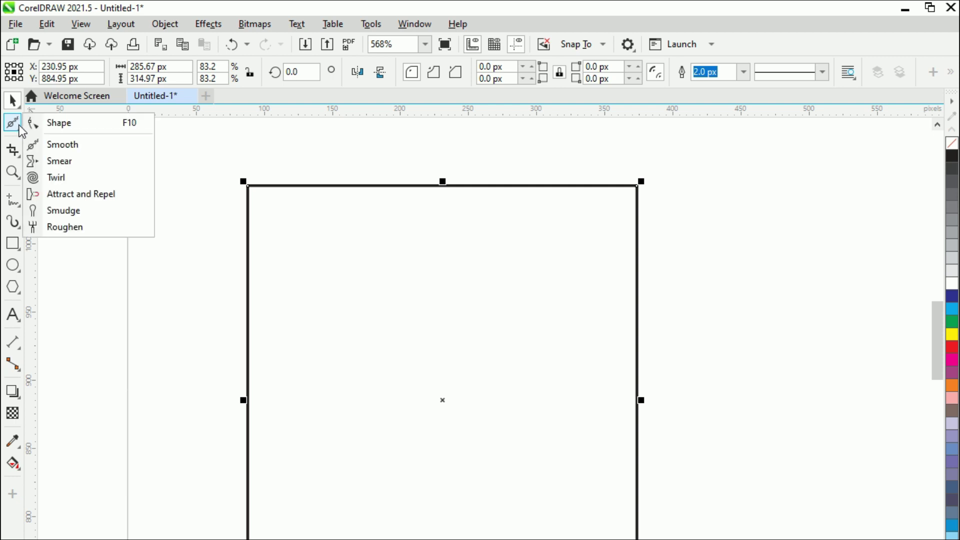
click(60, 145)
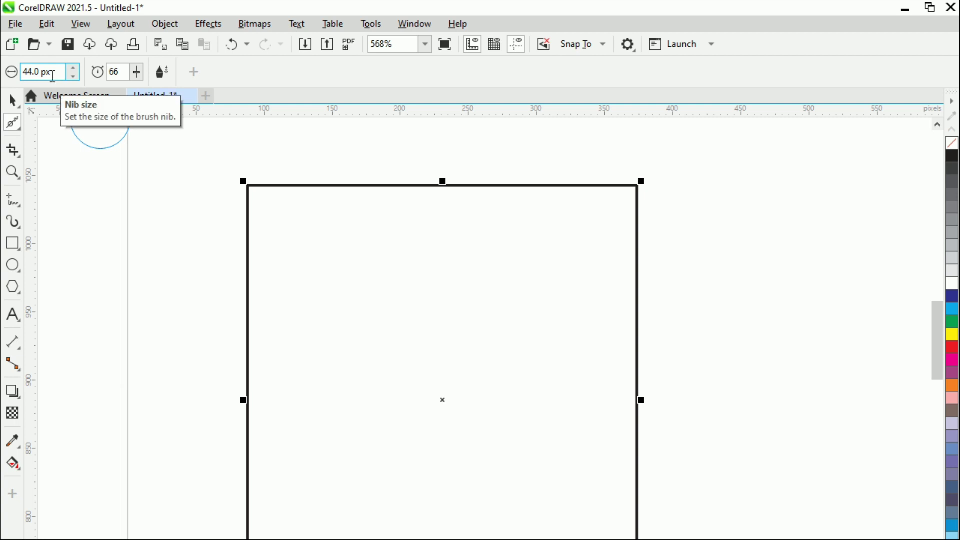
click(249, 187)
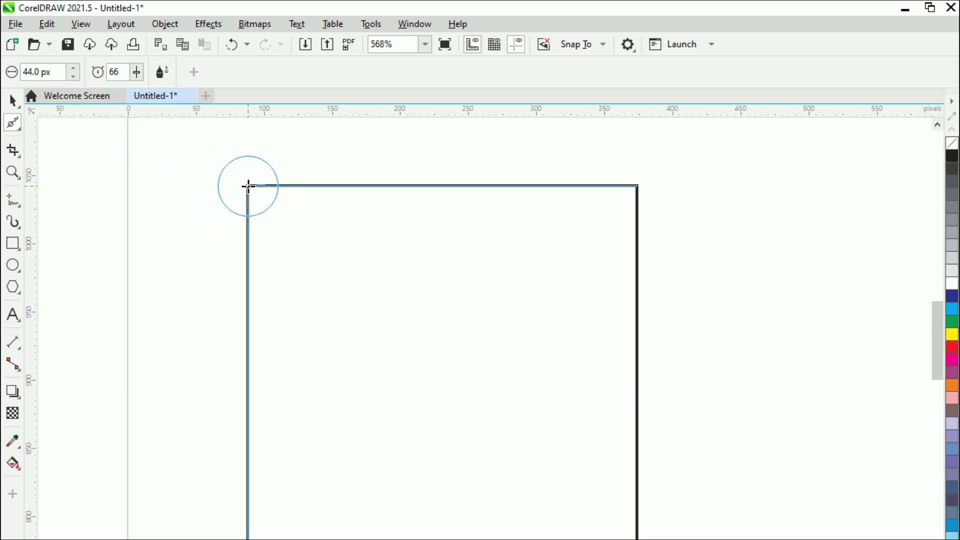
mouse_move(249, 186)
mouse_down()
mouse_move(291, 217)
mouse_move(305, 256)
mouse_move(351, 296)
mouse_up()
mouse_move(250, 197)
mouse_down()
mouse_move(317, 242)
mouse_move(300, 235)
mouse_up()
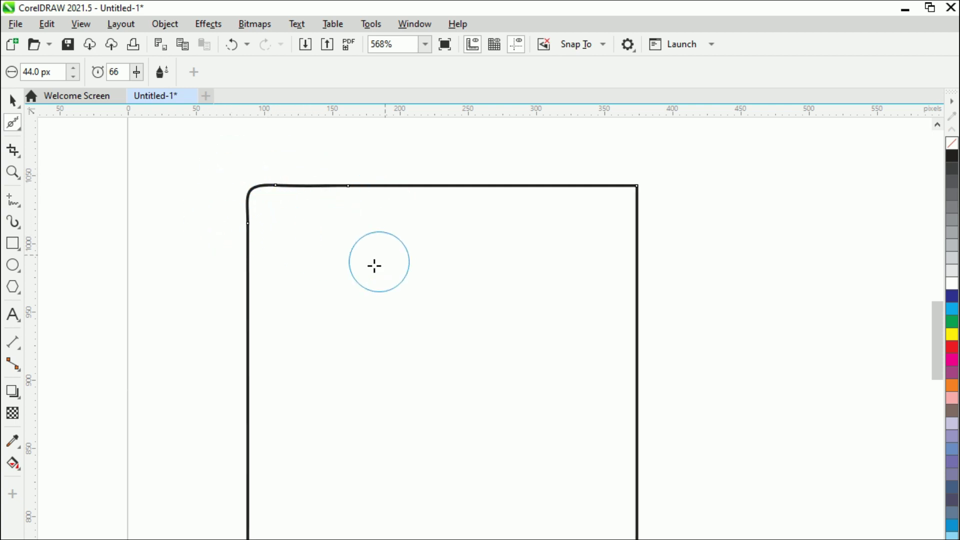
Set the Smooth nib size to 100 px and round the rectangle's upper-right corner
drag(62, 72, 31, 69)
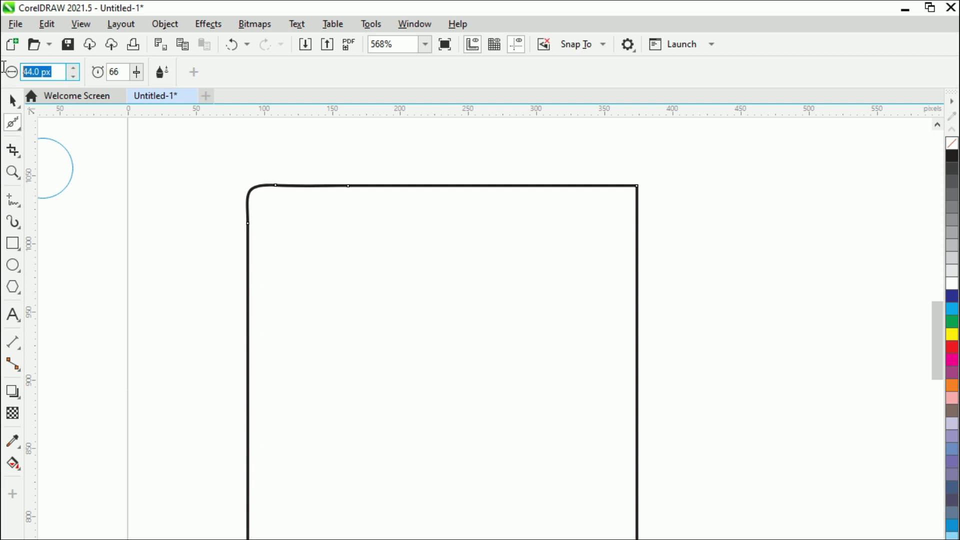
text(100)
key(Return)
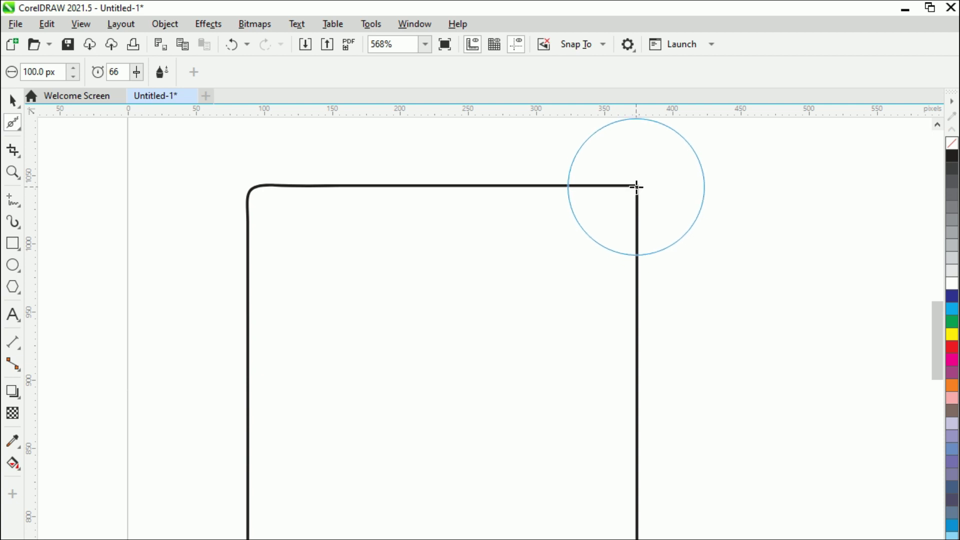
mouse_move(636, 187)
mouse_down()
mouse_move(546, 341)
mouse_move(560, 405)
mouse_move(619, 482)
mouse_up()
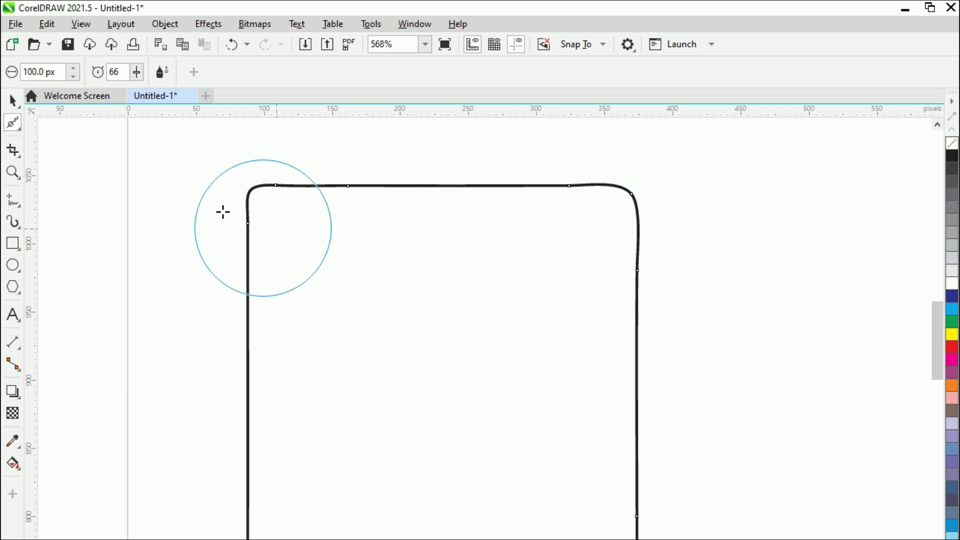
Smooth the rectangle's lower-left part and its top edge with a rate of 100 and a 300 px nib
double_click(123, 71)
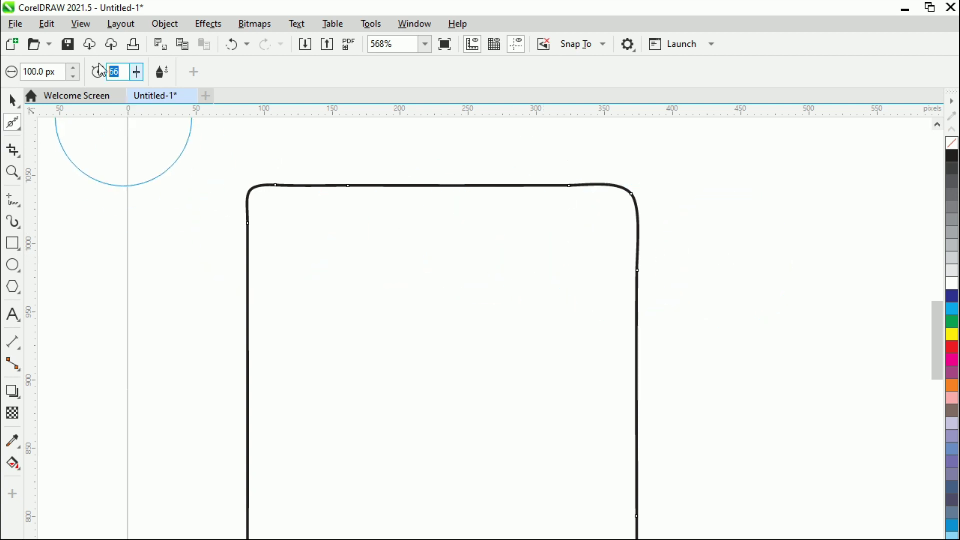
click(136, 72)
drag(143, 91, 189, 101)
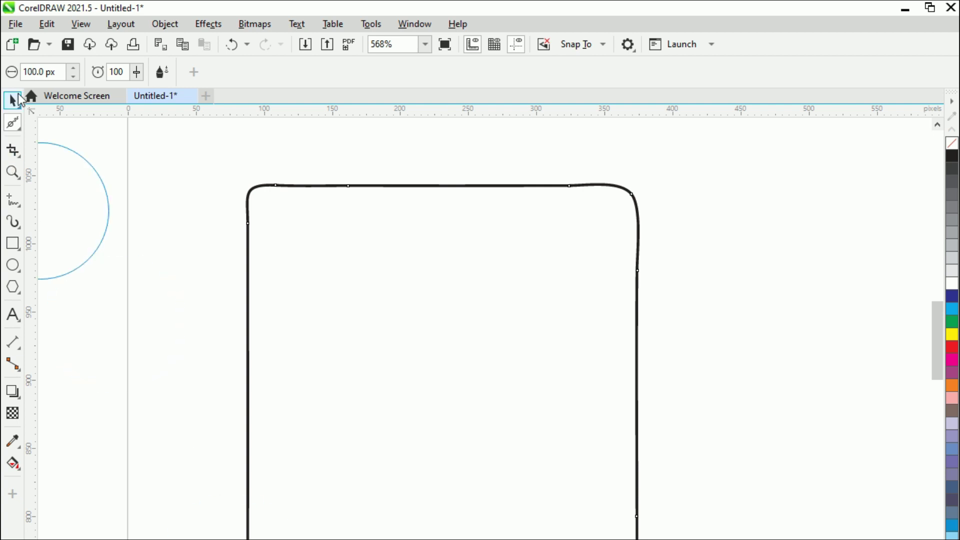
drag(56, 73, 2, 58)
text(300)
key(Return)
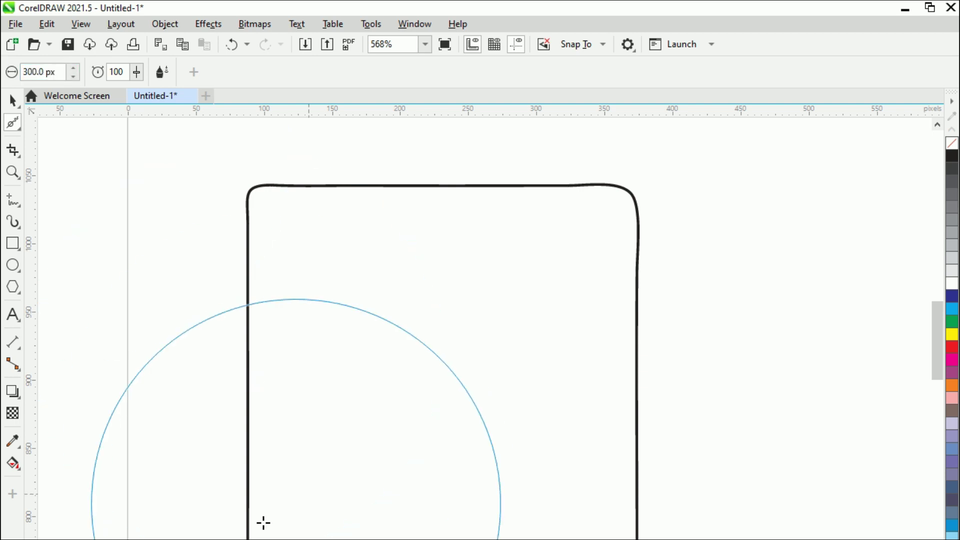
mouse_move(248, 422)
mouse_down()
mouse_move(251, 214)
mouse_move(255, 293)
mouse_move(355, 410)
mouse_up()
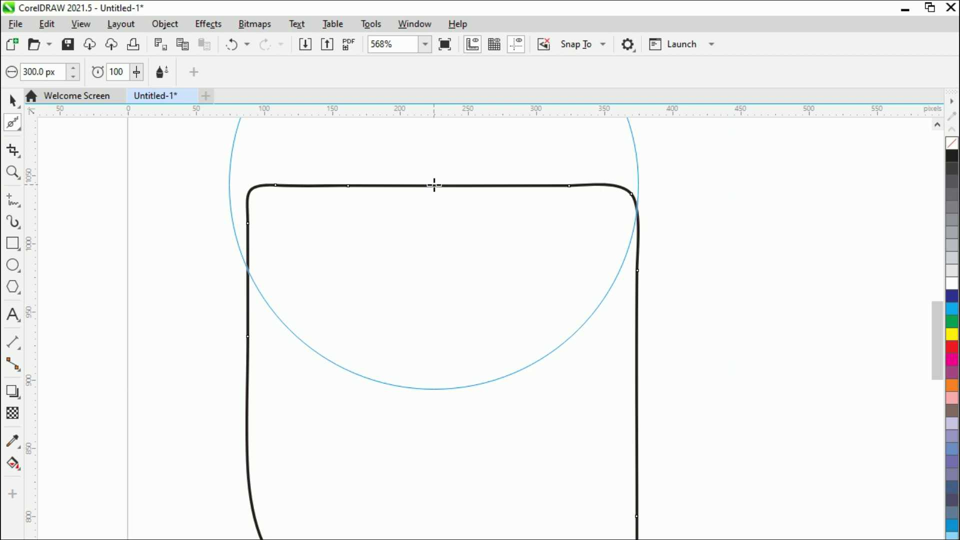
drag(434, 185, 434, 185)
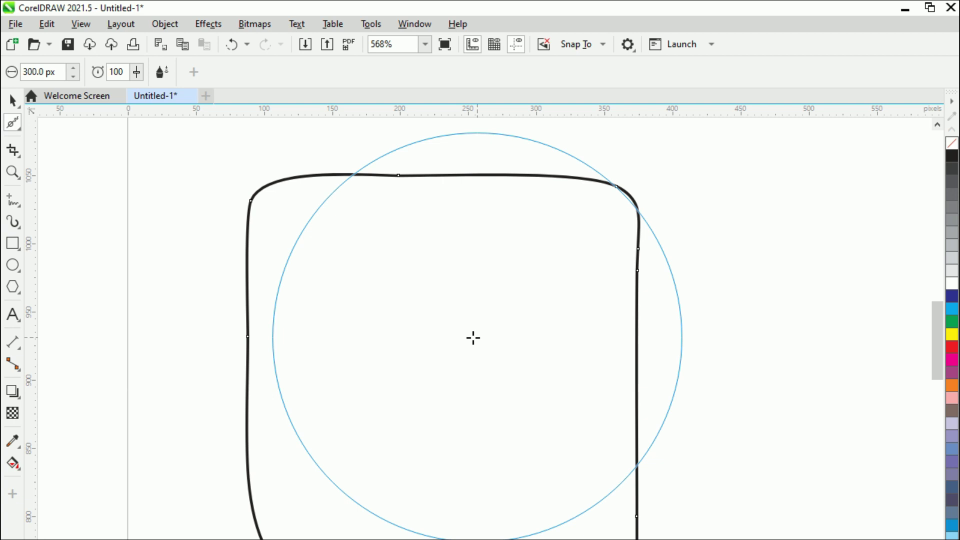
Draw a three-sided polygon about 89 by 77 px inside the rounded rectangle
click(20, 248)
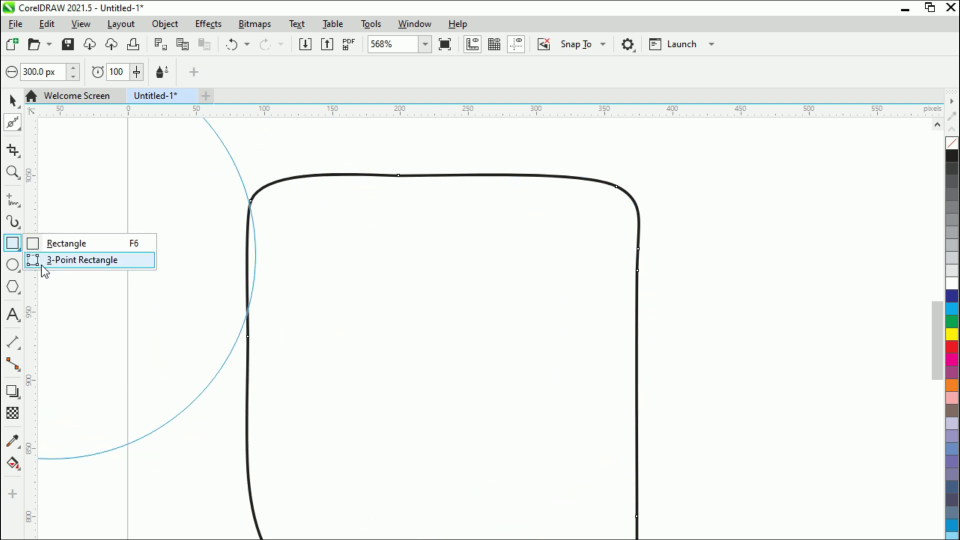
mouse_move(21, 225)
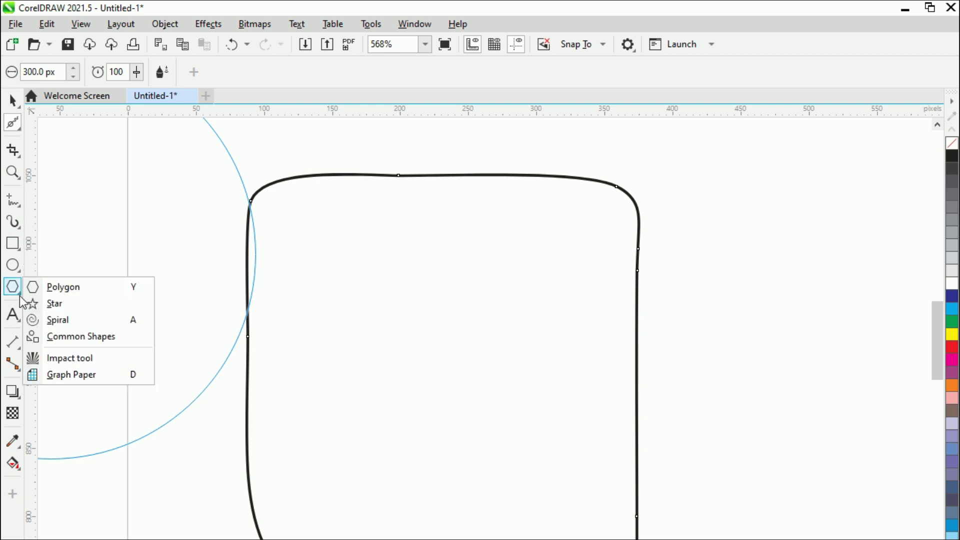
mouse_move(17, 291)
click(62, 292)
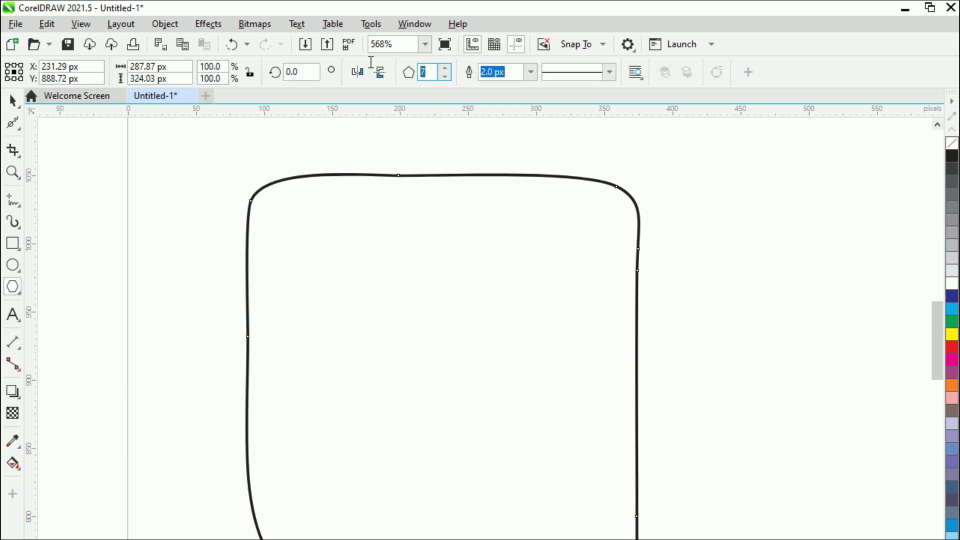
key(Return)
drag(366, 290, 477, 429)
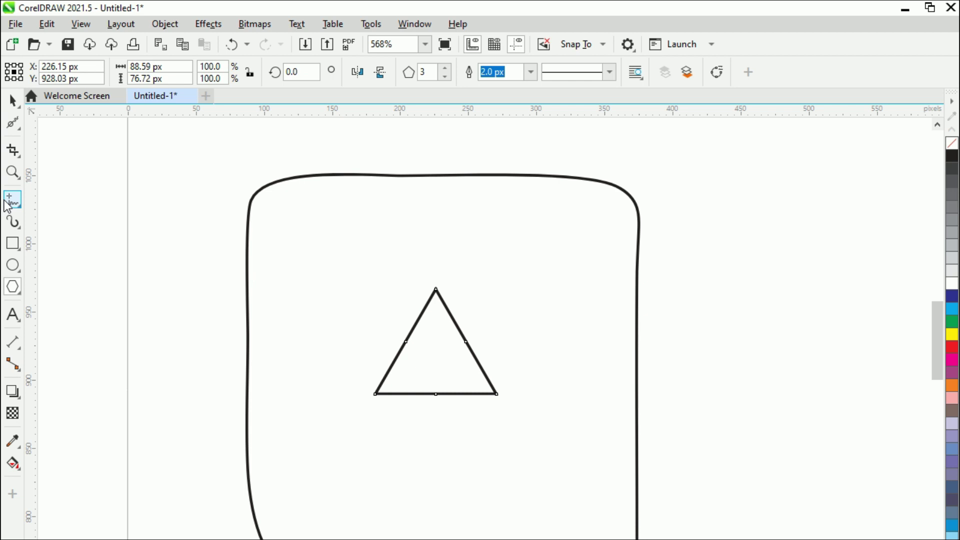
Round the triangle's apex with the Smooth tool using a 20 px nib
click(14, 124)
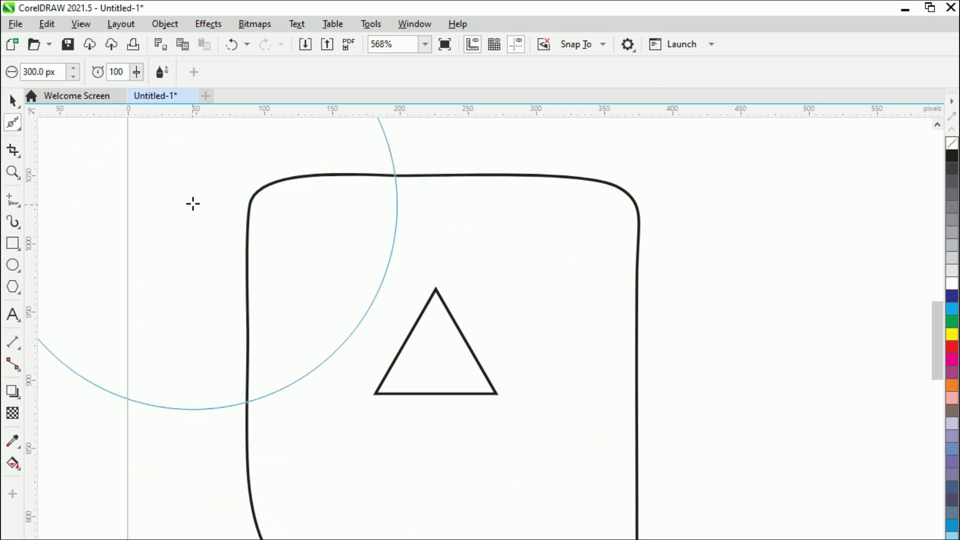
drag(61, 68, 3, 78)
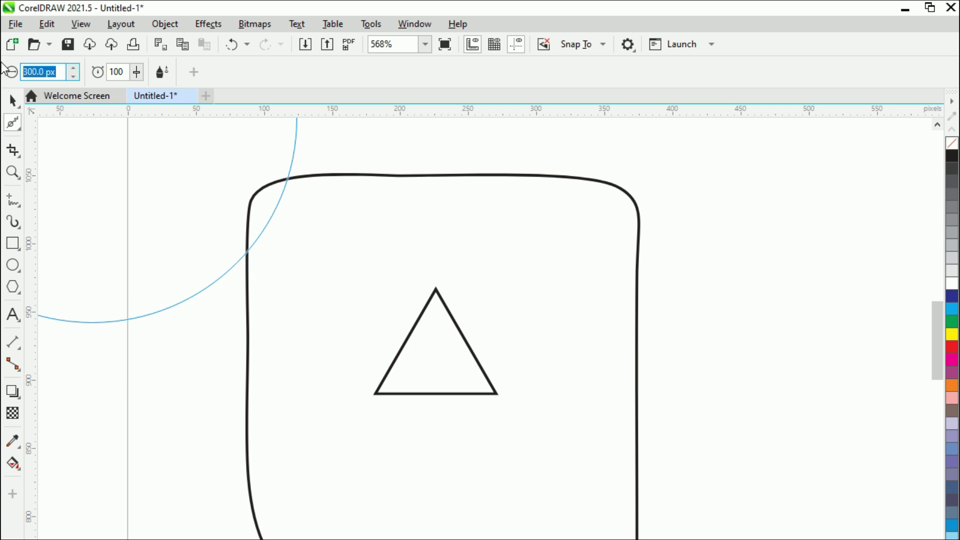
text(2)
key(Return)
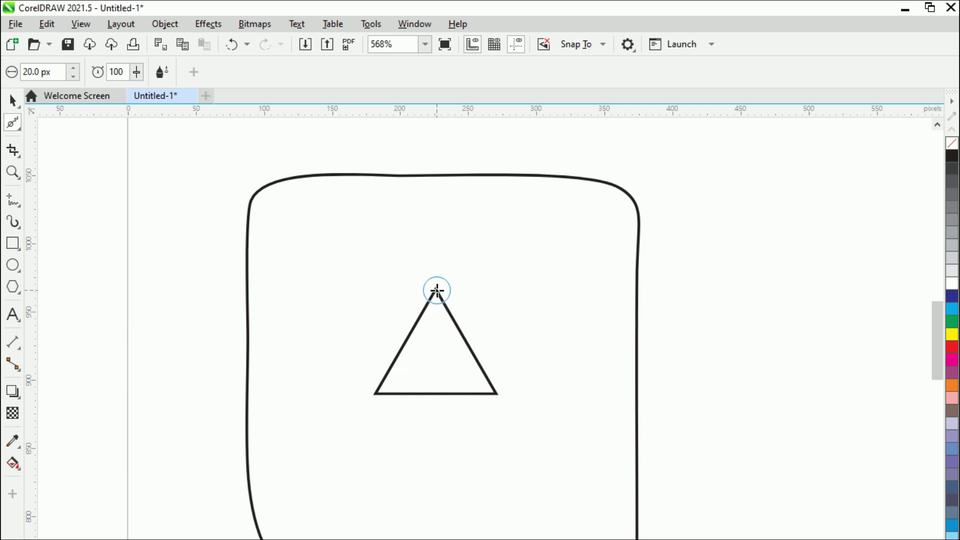
scroll(434, 294, up, 5)
scroll(436, 290, up, 1)
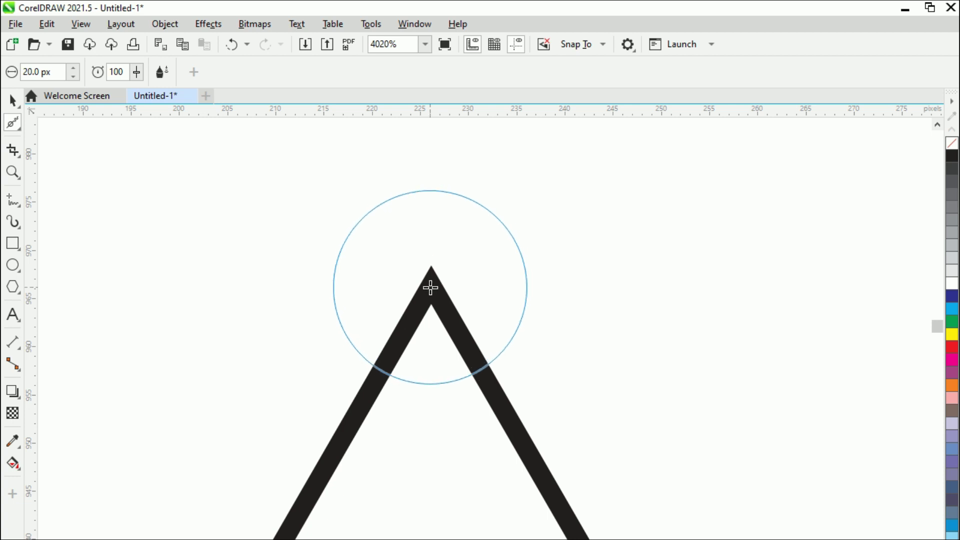
click(430, 287)
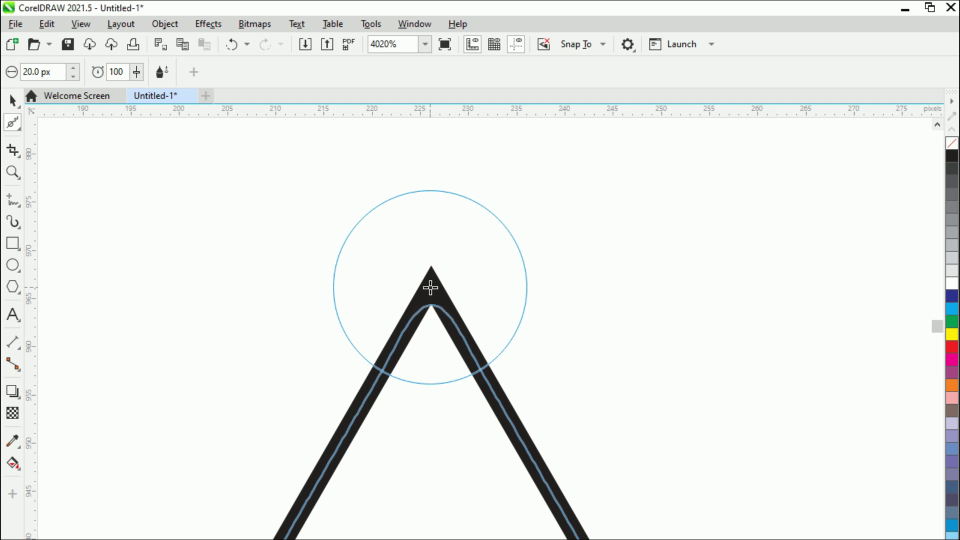
drag(430, 288, 431, 285)
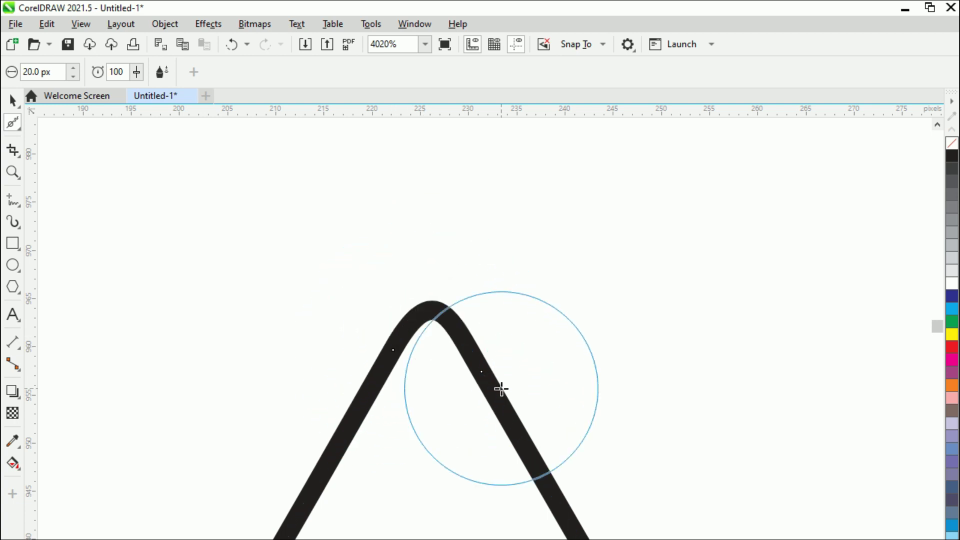
Examine the triangle's smoothed apex up close and compare it with the two base corners
scroll(391, 340, down, 1)
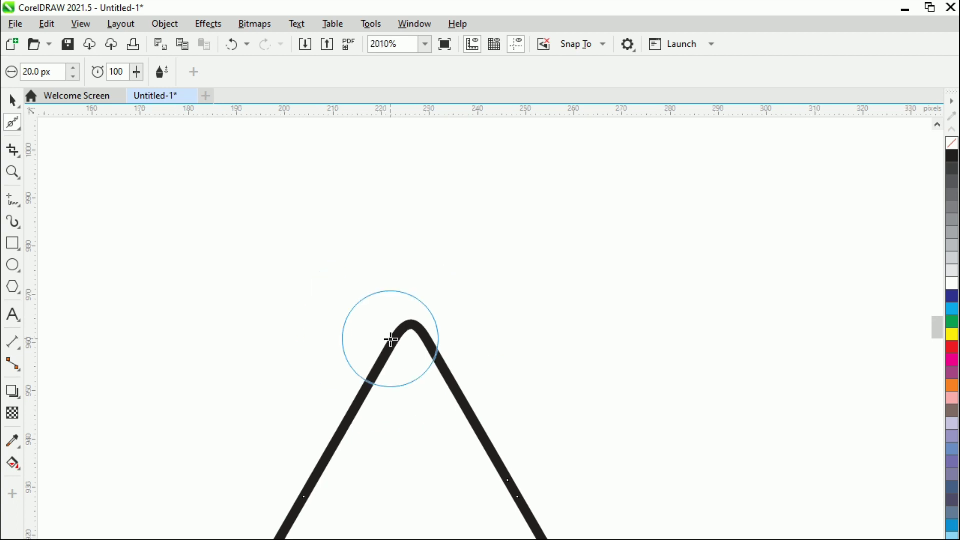
scroll(415, 380, down, 1)
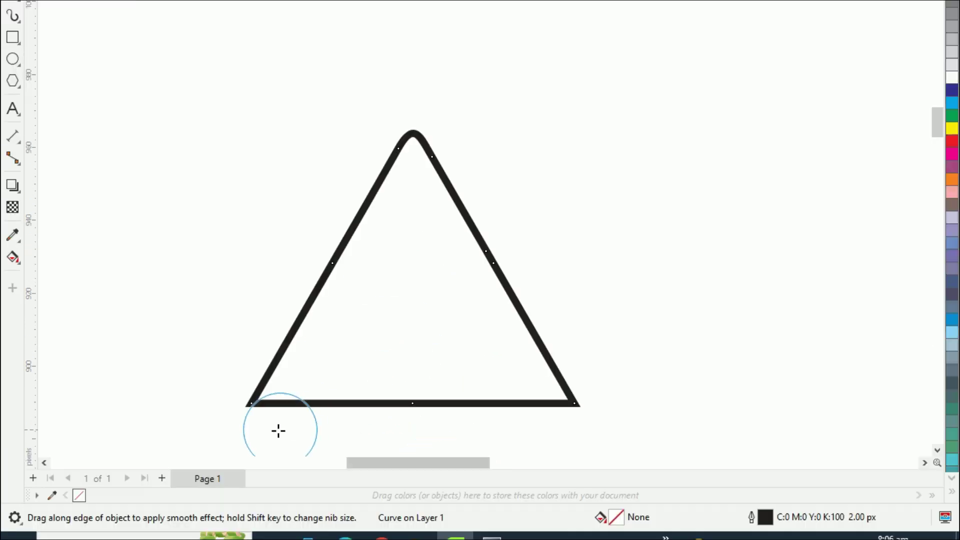
scroll(327, 403, up, 3)
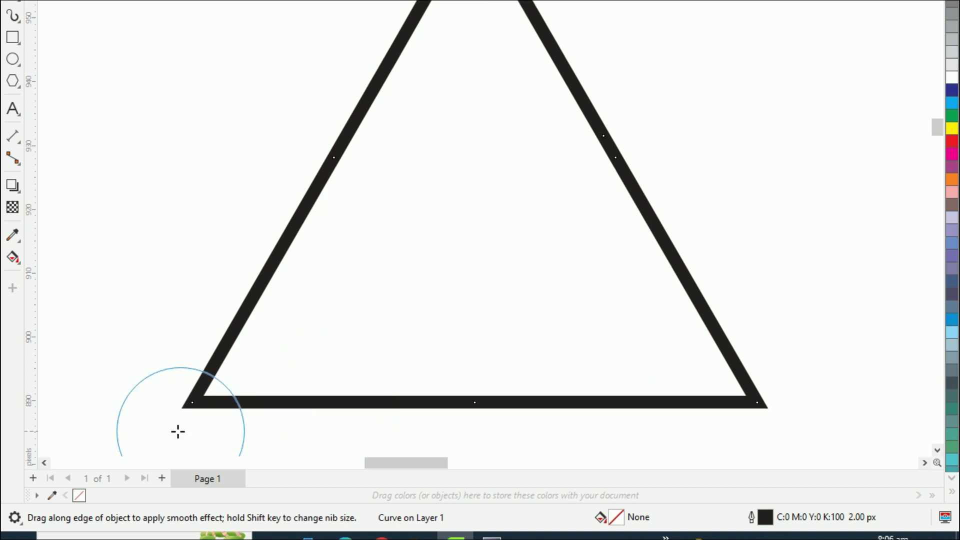
scroll(187, 425, up, 2)
scroll(363, 369, down, 2)
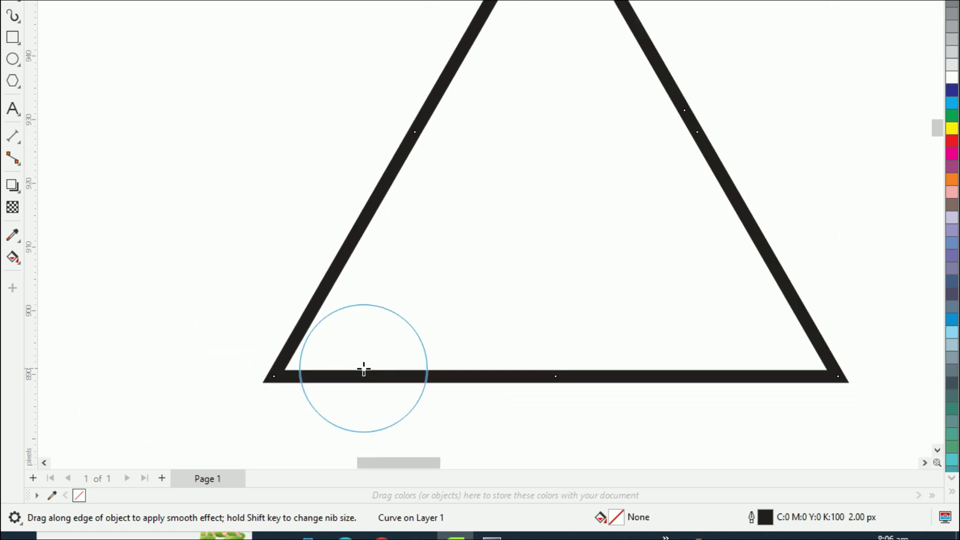
scroll(364, 369, down, 2)
scroll(670, 372, up, 2)
scroll(670, 374, down, 1)
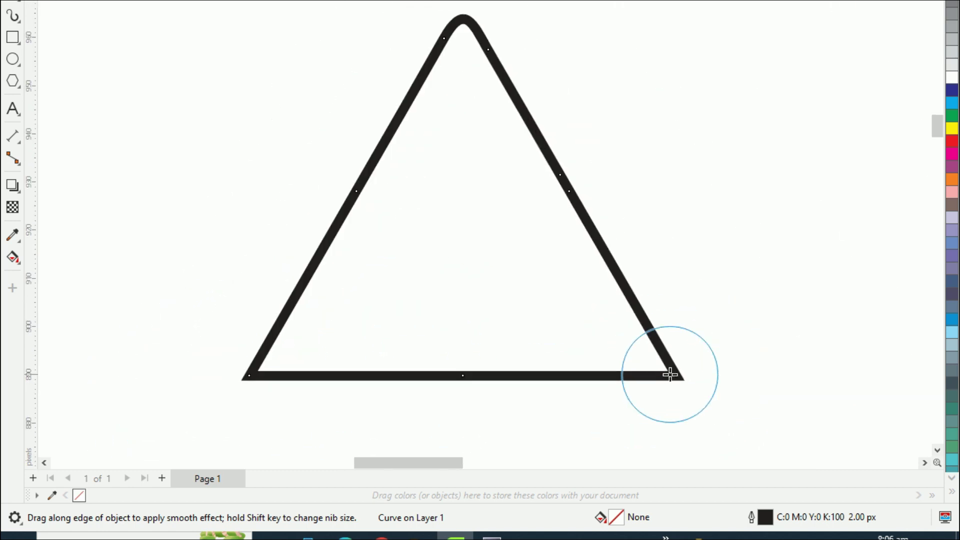
scroll(467, 60, up, 1)
scroll(454, 25, up, 2)
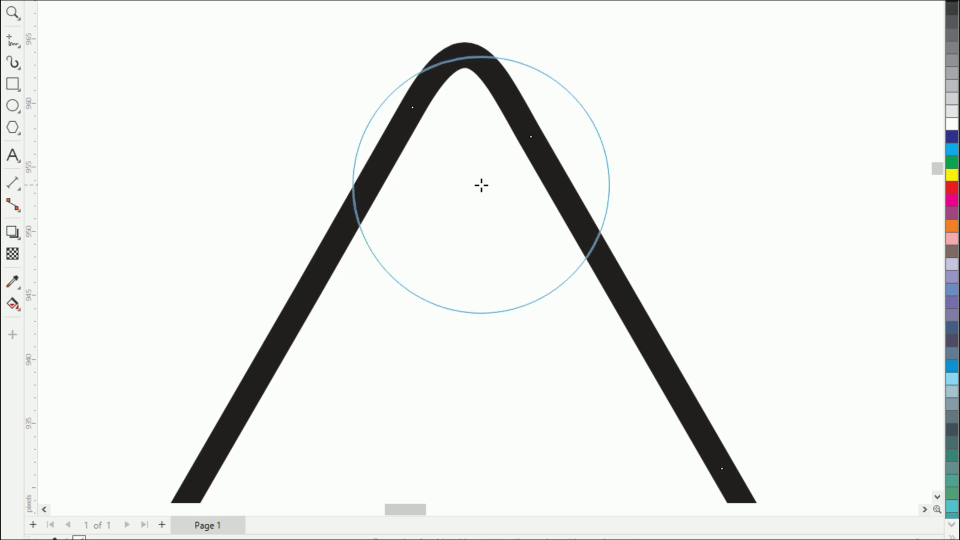
scroll(434, 132, up, 1)
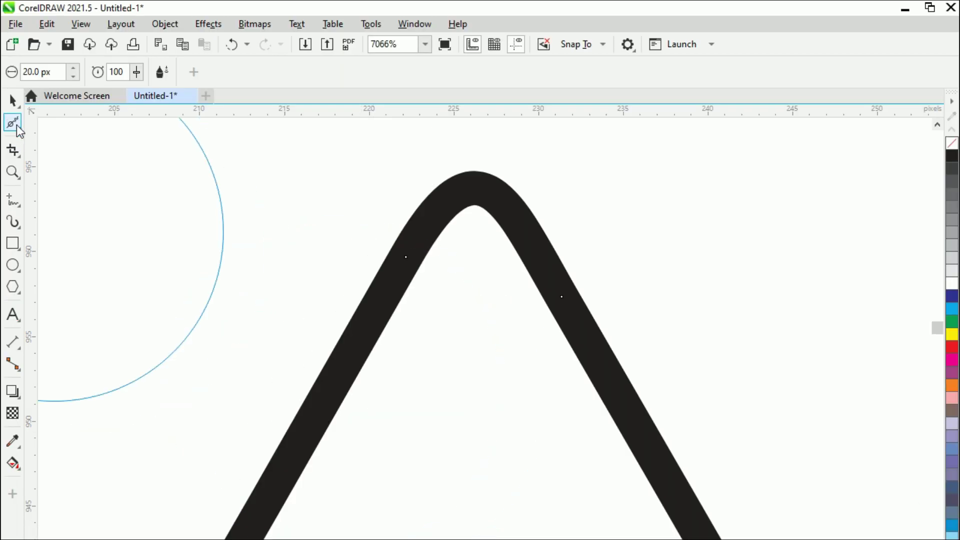
Smear the triangle's right edge with a 20 px nib: one long pull near the apex at pressure 100, two smooth smears lower down at pressure 50
click(18, 128)
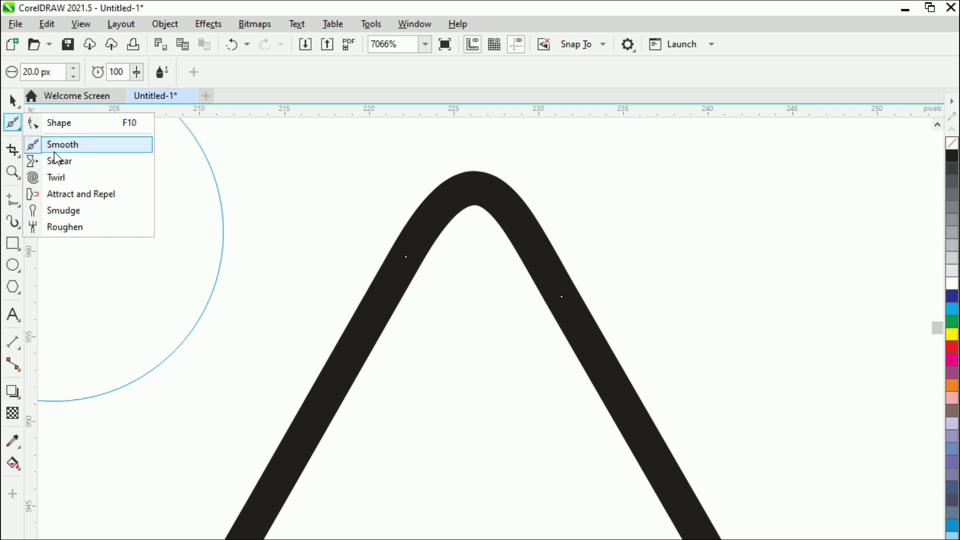
click(64, 162)
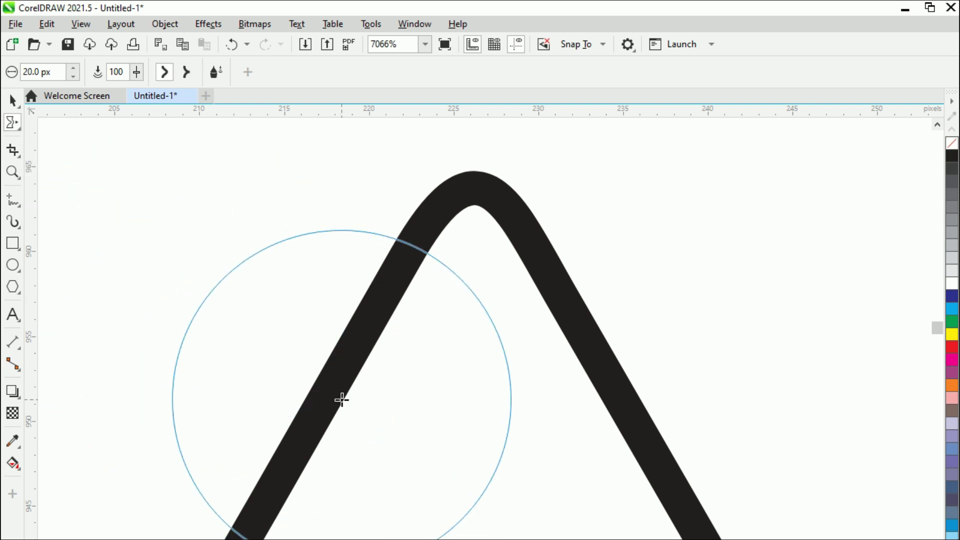
scroll(342, 399, down, 4)
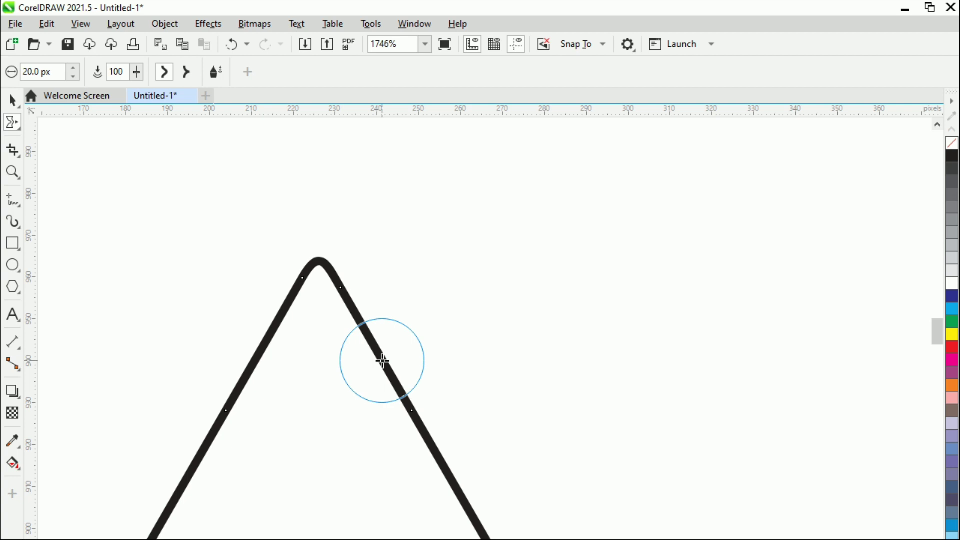
mouse_move(382, 361)
mouse_down()
mouse_move(410, 353)
mouse_move(416, 338)
mouse_move(408, 258)
mouse_move(433, 253)
mouse_move(464, 263)
mouse_up()
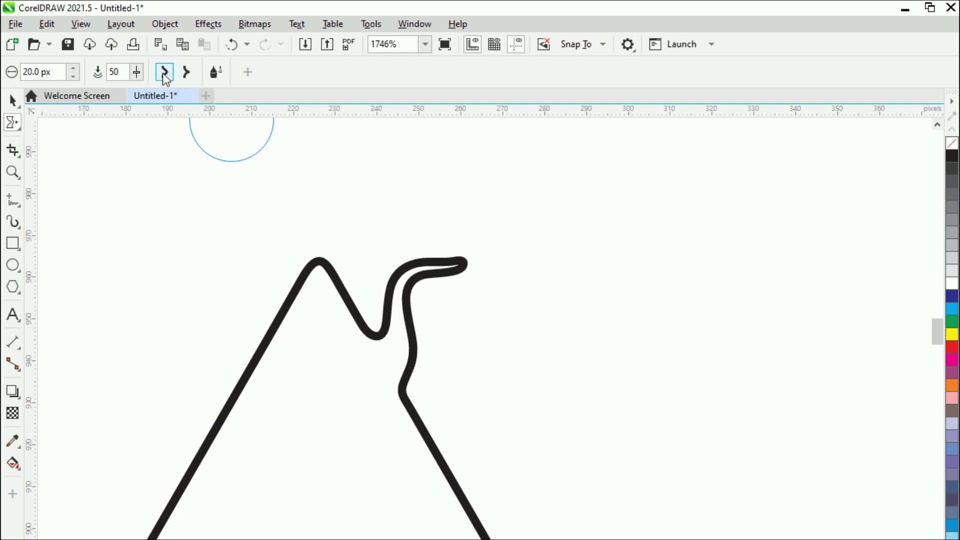
drag(436, 458, 461, 449)
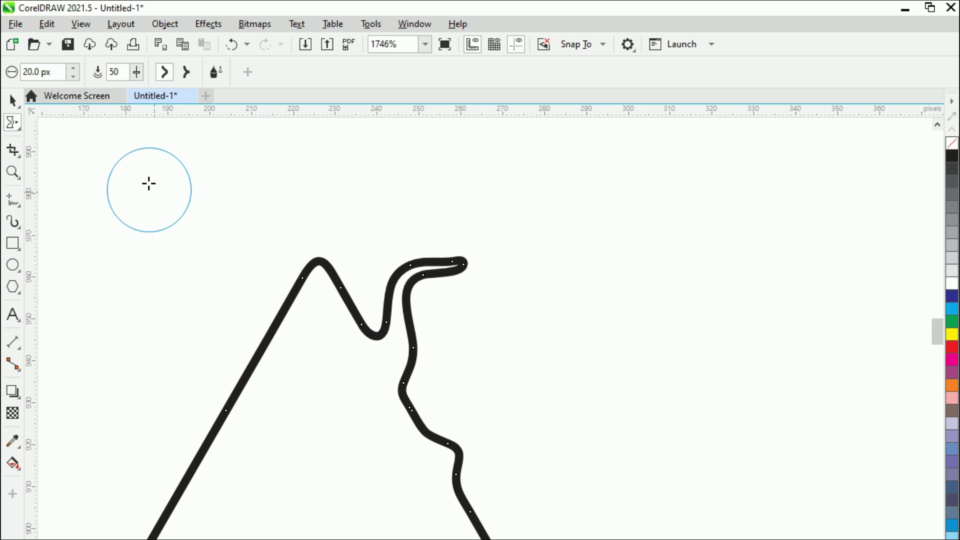
mouse_move(467, 516)
mouse_down()
mouse_move(414, 525)
mouse_move(420, 529)
mouse_up()
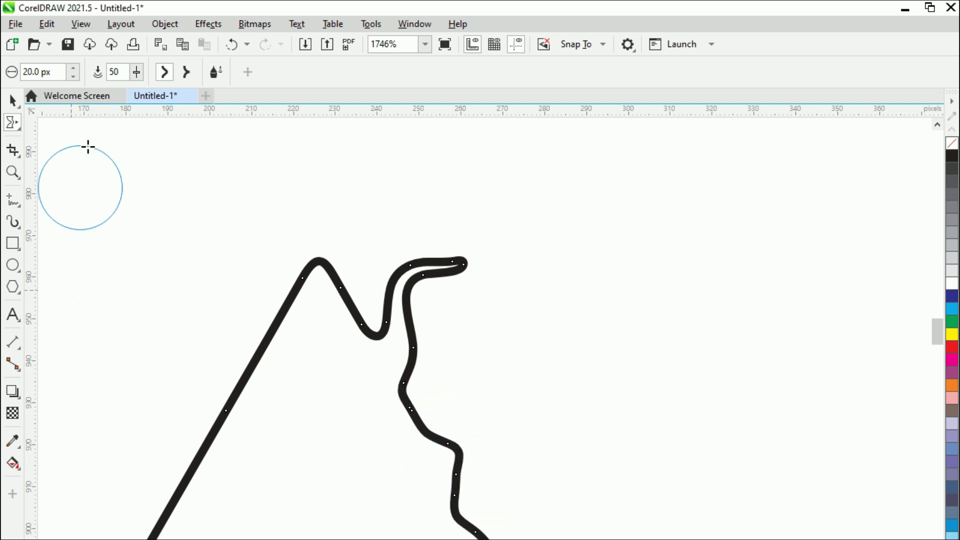
Push a small pointy smear inward at the middle of the triangle's base edge at pressure 50
click(188, 74)
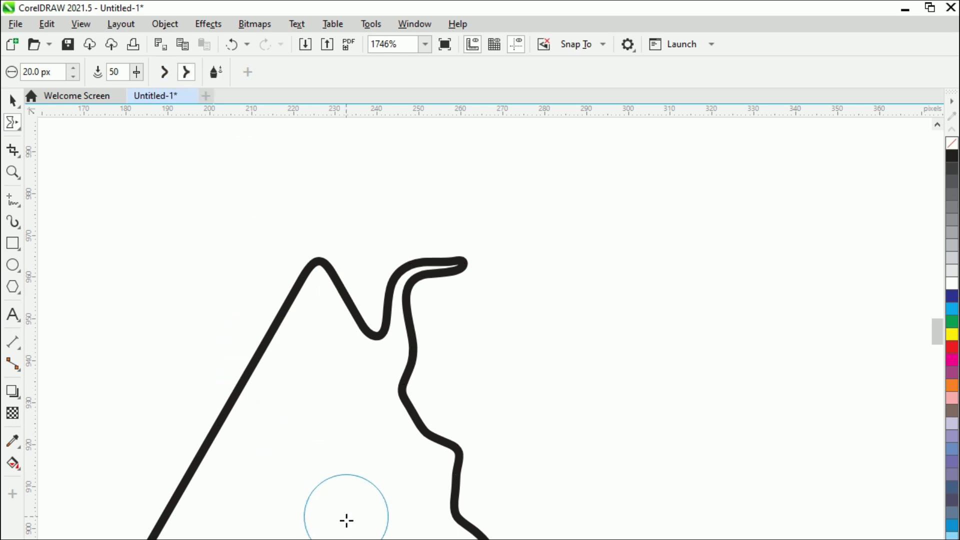
drag(336, 413, 343, 323)
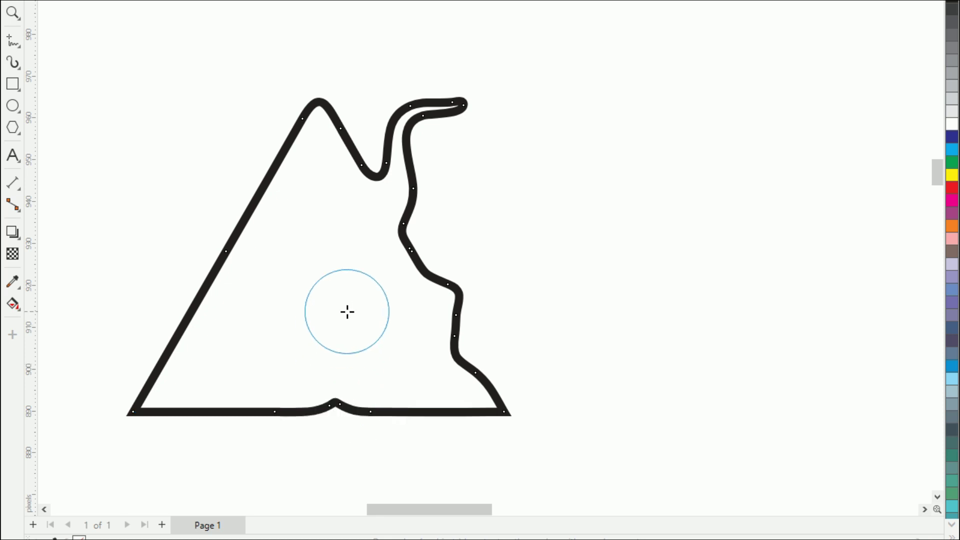
drag(339, 440, 328, 412)
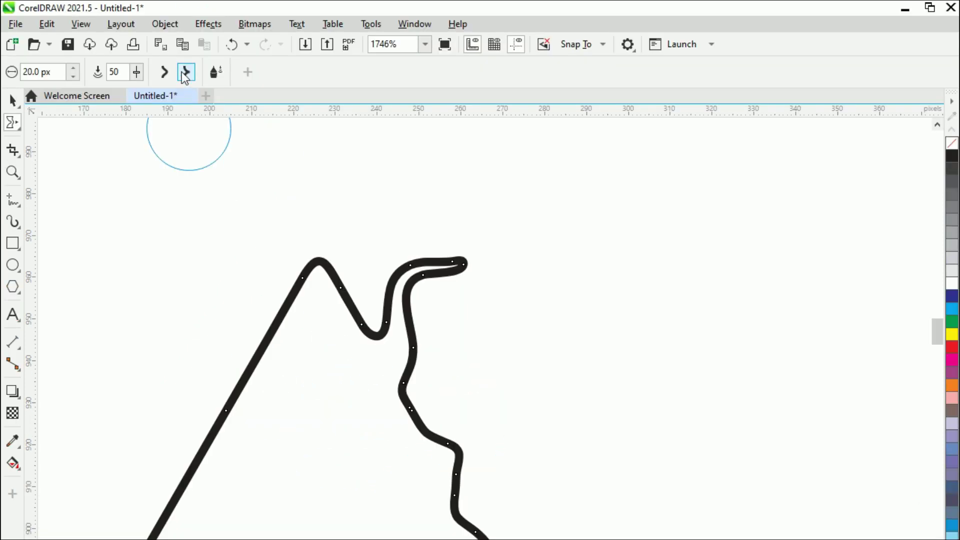
Move the triangle up and to the left, and make a small pointy smear on its left edge with pressure 20
click(13, 100)
drag(249, 368, 180, 259)
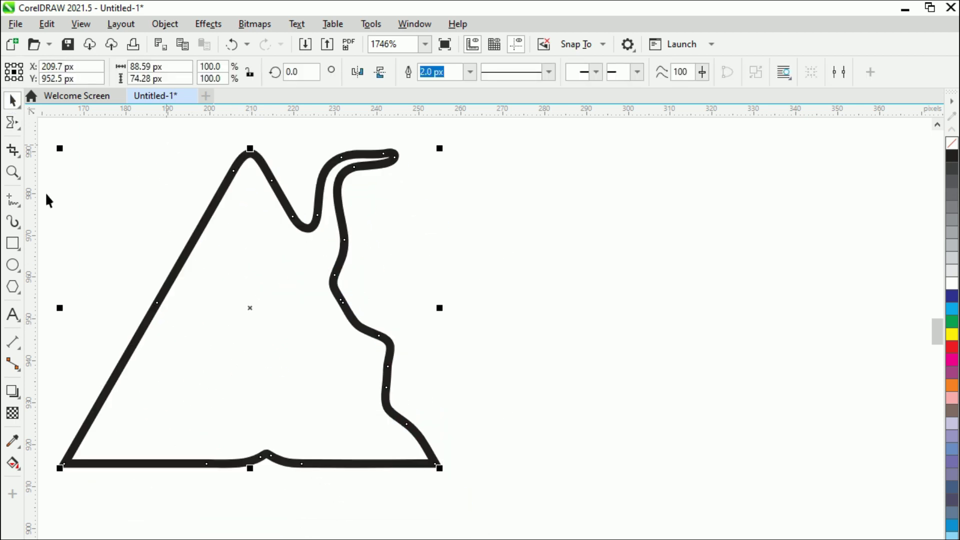
click(13, 123)
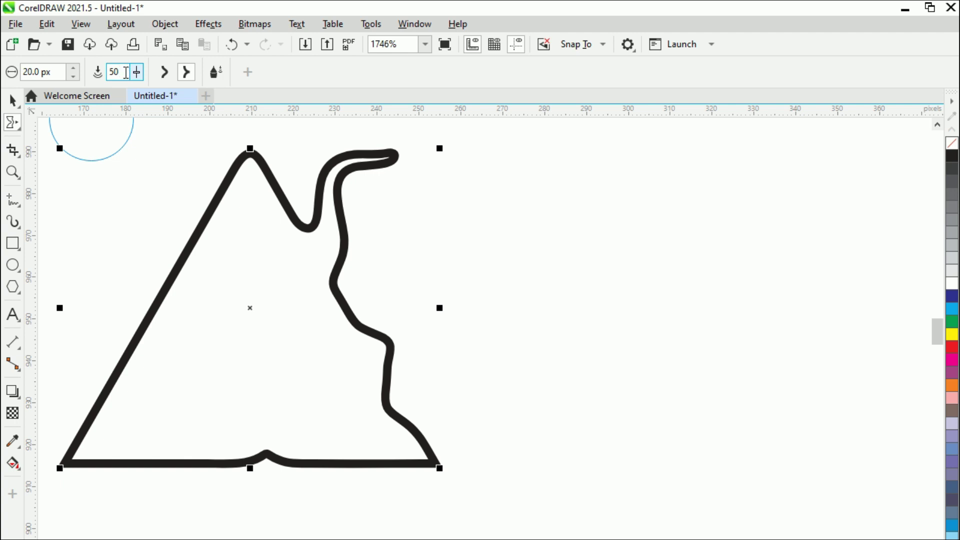
text(20)
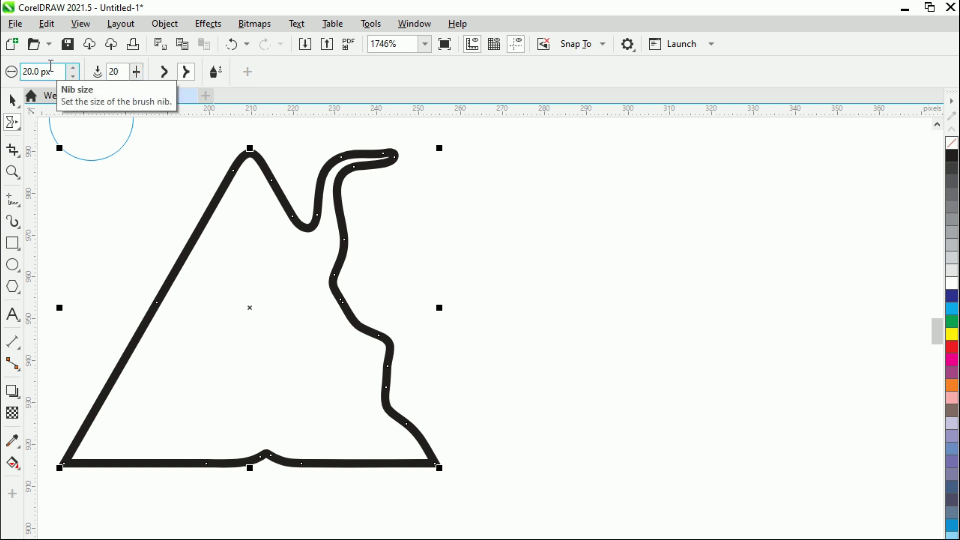
drag(160, 304, 144, 284)
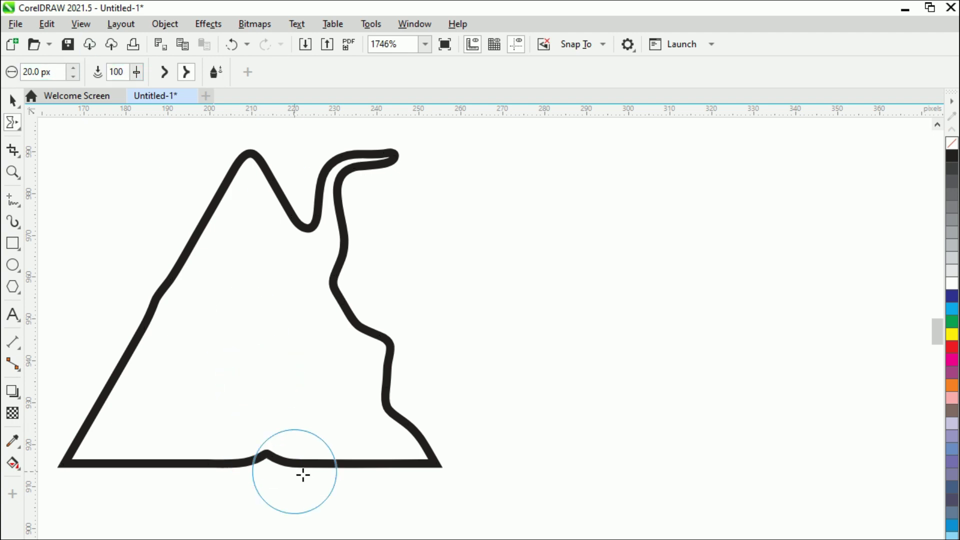
At pressure 100, pull two pointy smears inward from the base edge and a smooth smear downward near its left corner
drag(326, 464, 286, 342)
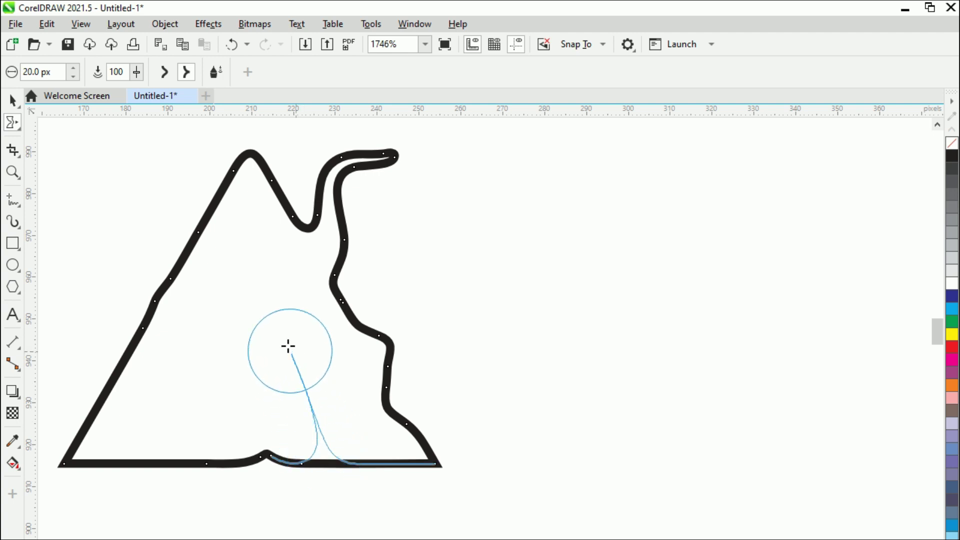
drag(205, 463, 178, 386)
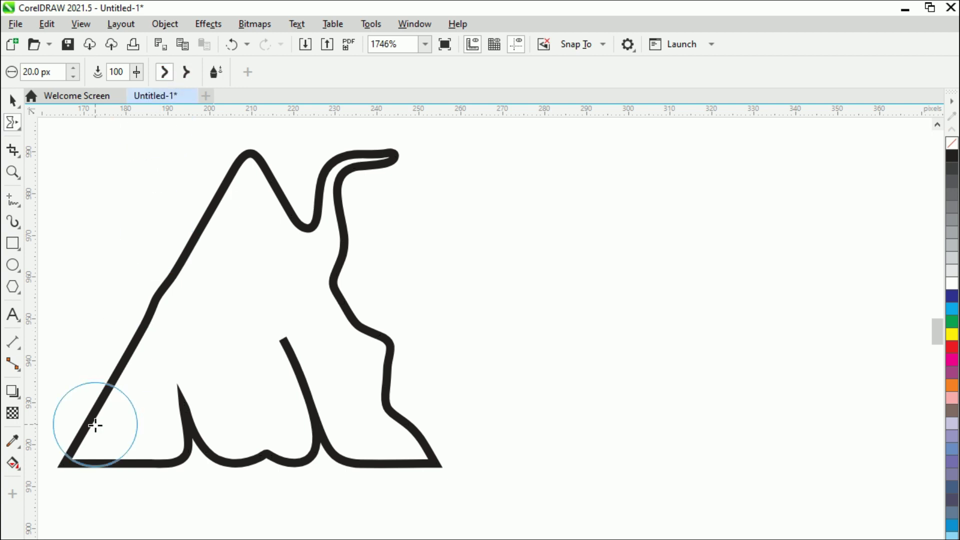
drag(118, 460, 172, 539)
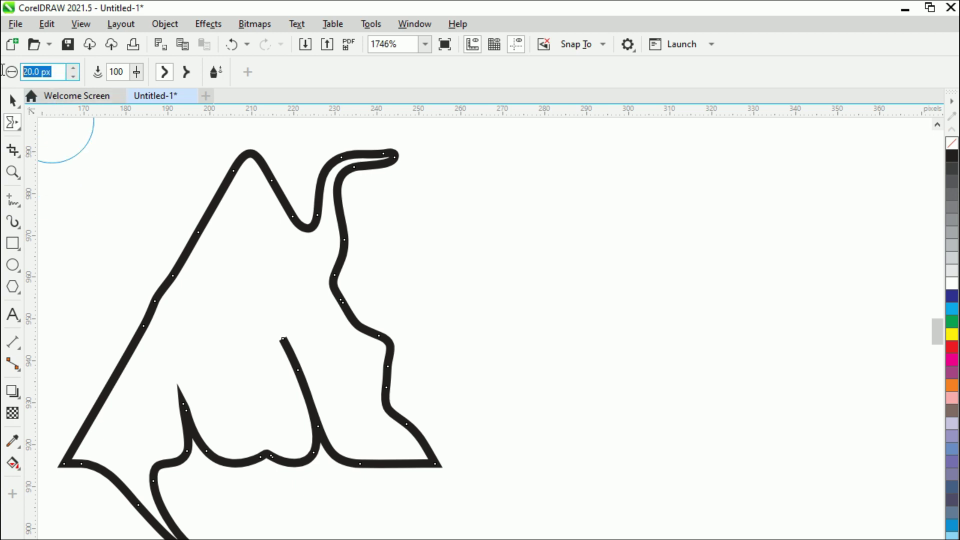
Smear the whole shape in several directions with a 200 px nib at pressure 100
text(200)
key(Return)
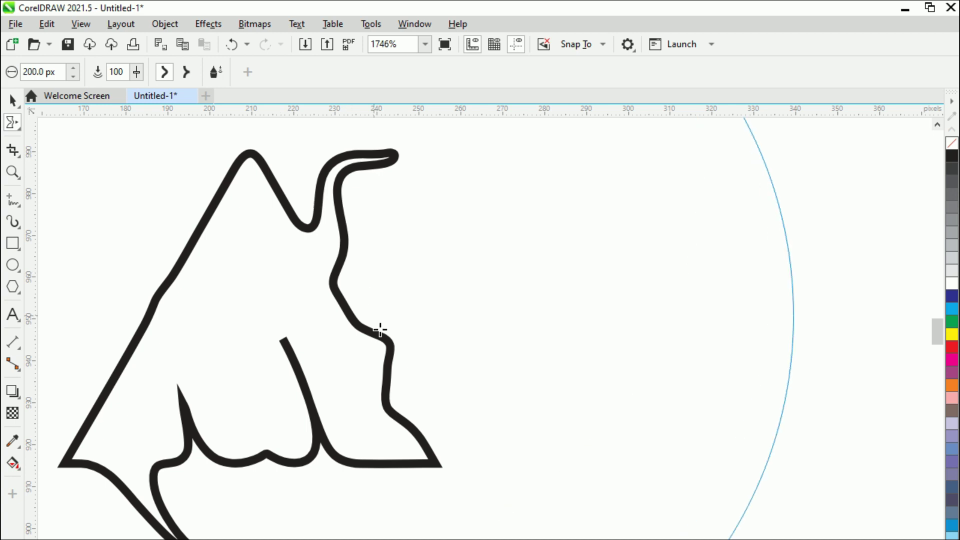
mouse_move(349, 327)
mouse_down()
mouse_move(433, 393)
mouse_move(594, 426)
mouse_move(753, 494)
mouse_move(640, 395)
mouse_move(557, 338)
mouse_up()
mouse_move(452, 395)
mouse_down()
mouse_move(497, 515)
mouse_move(486, 538)
mouse_up()
mouse_move(265, 475)
mouse_down()
mouse_move(287, 380)
mouse_move(386, 182)
mouse_up()
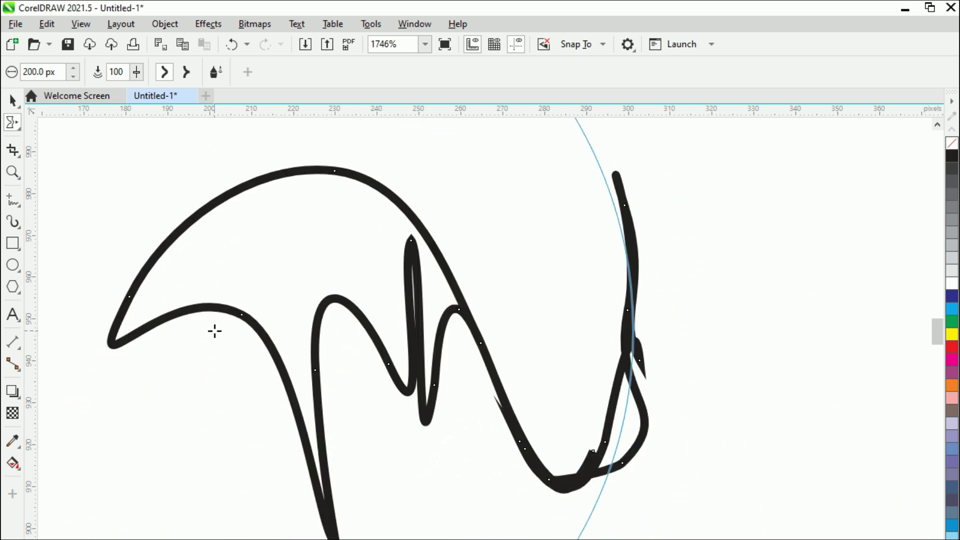
mouse_move(210, 305)
mouse_down()
mouse_move(208, 393)
mouse_move(188, 427)
mouse_up()
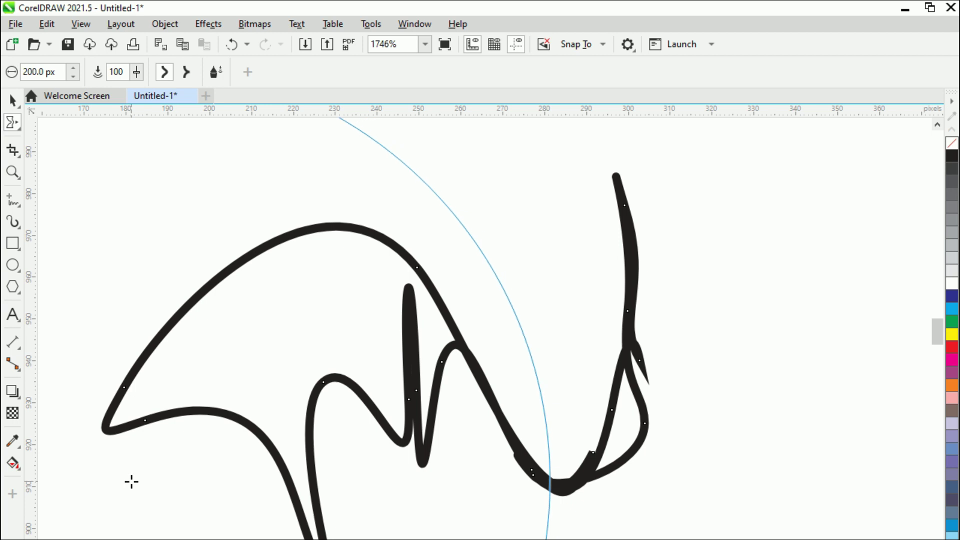
drag(173, 332, 154, 271)
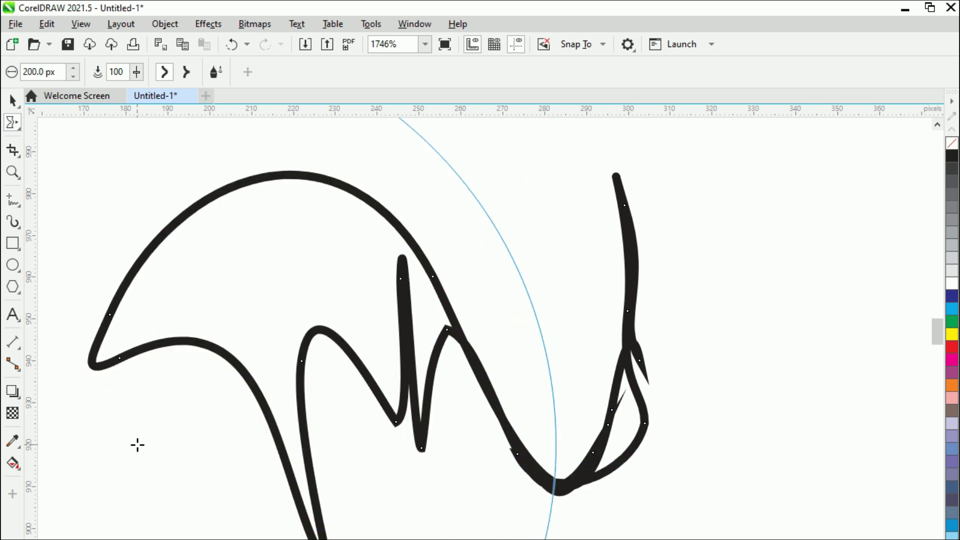
Twirl the upper-left part of the shape's arc counterclockwise with a 25 px nib and a rate of 50
click(21, 131)
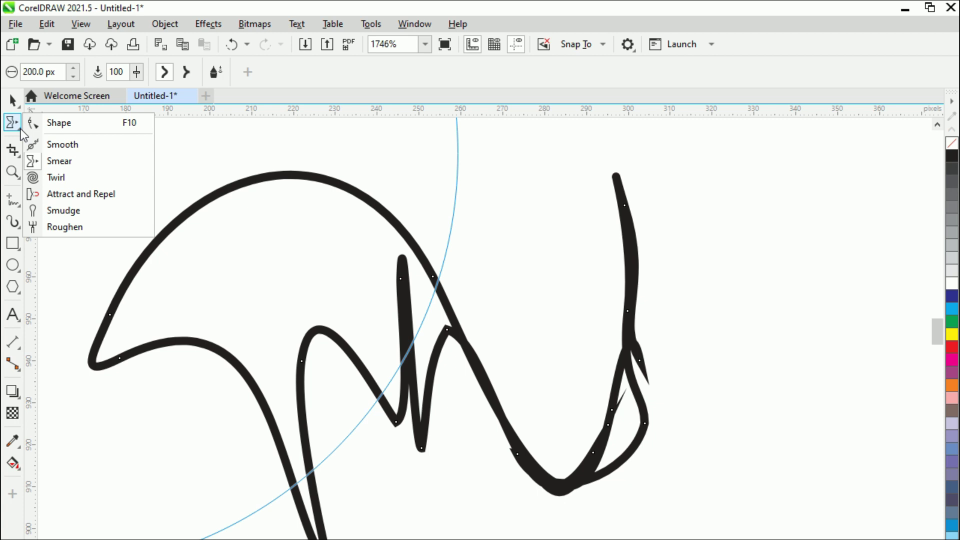
click(42, 183)
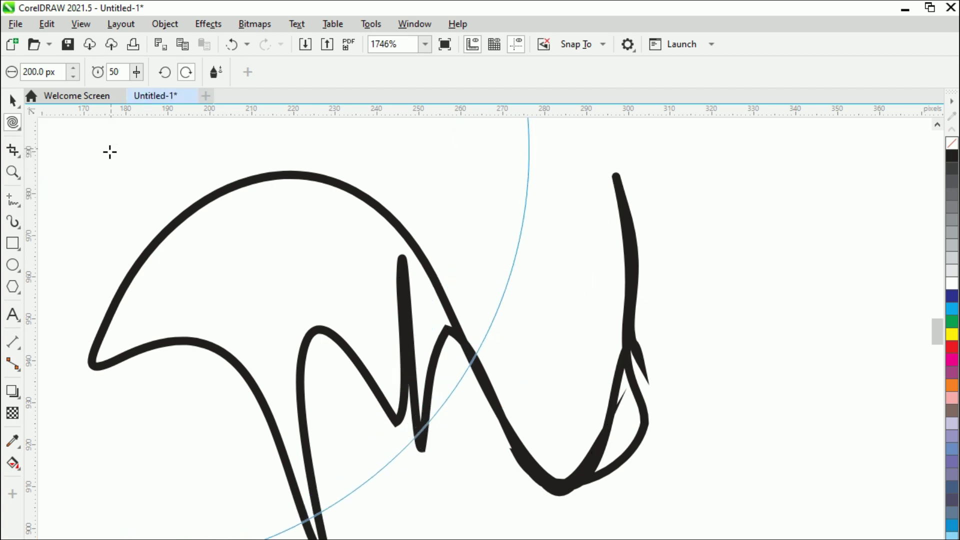
drag(42, 72, 3, 68)
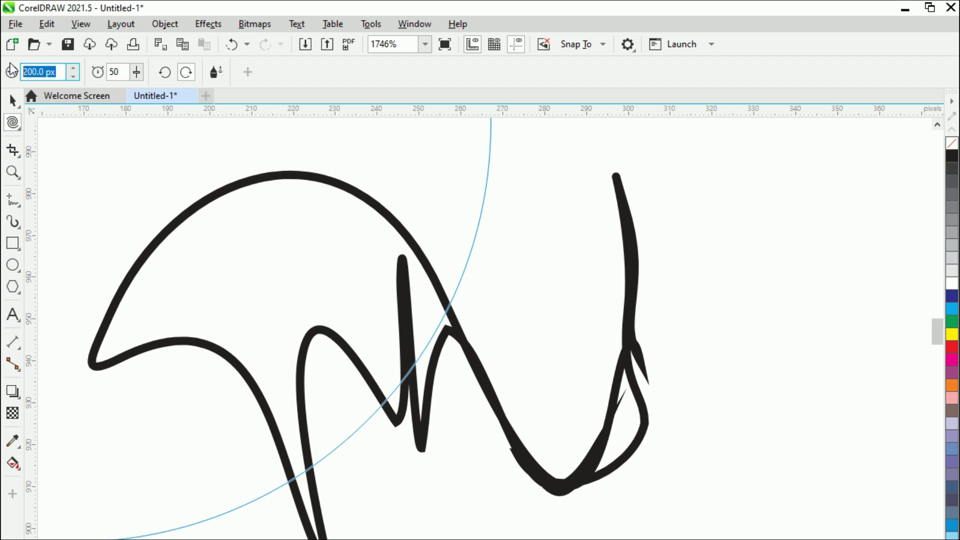
text(25)
key(Return)
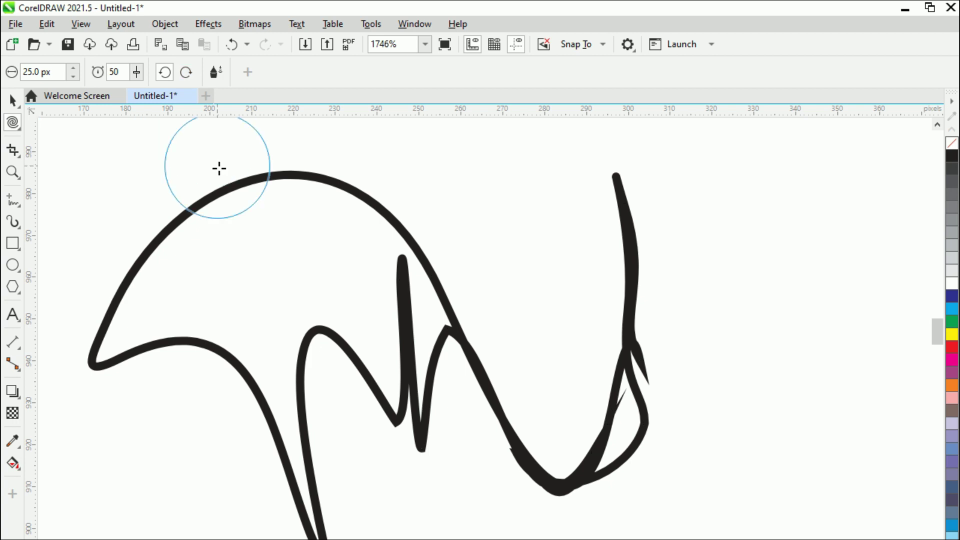
drag(231, 187, 231, 203)
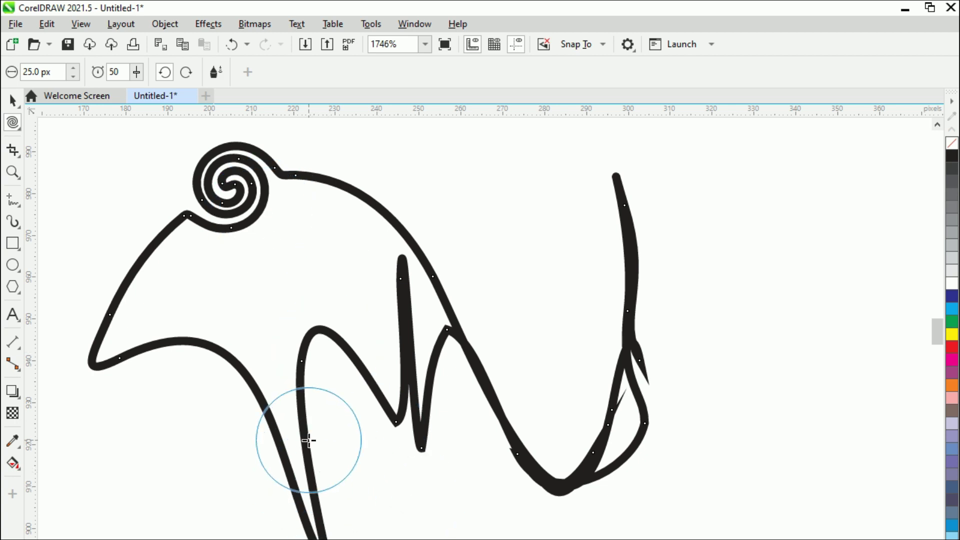
Twirl the shape's inner lower edge clockwise with a 16 px nib
click(187, 72)
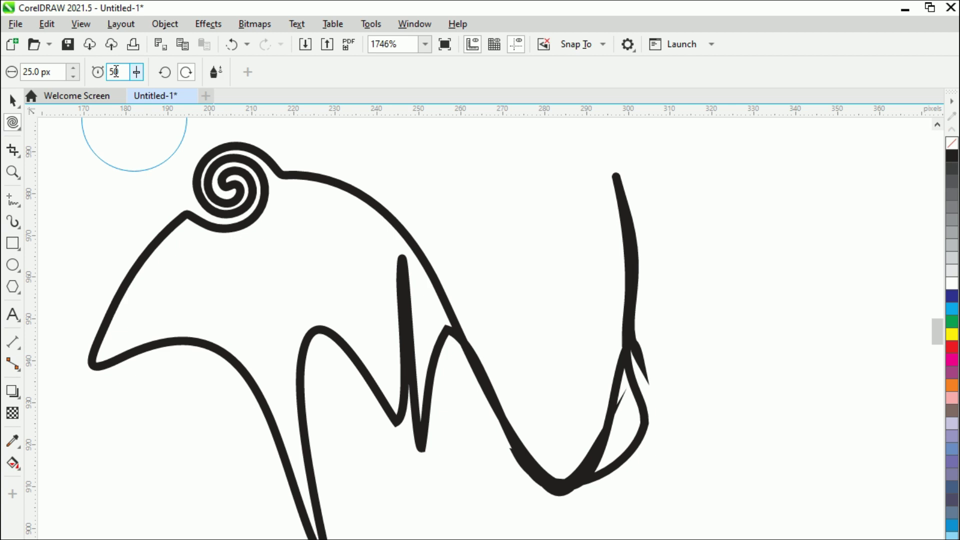
click(73, 76)
click(73, 76)
click(73, 76)
click(73, 76)
click(73, 76)
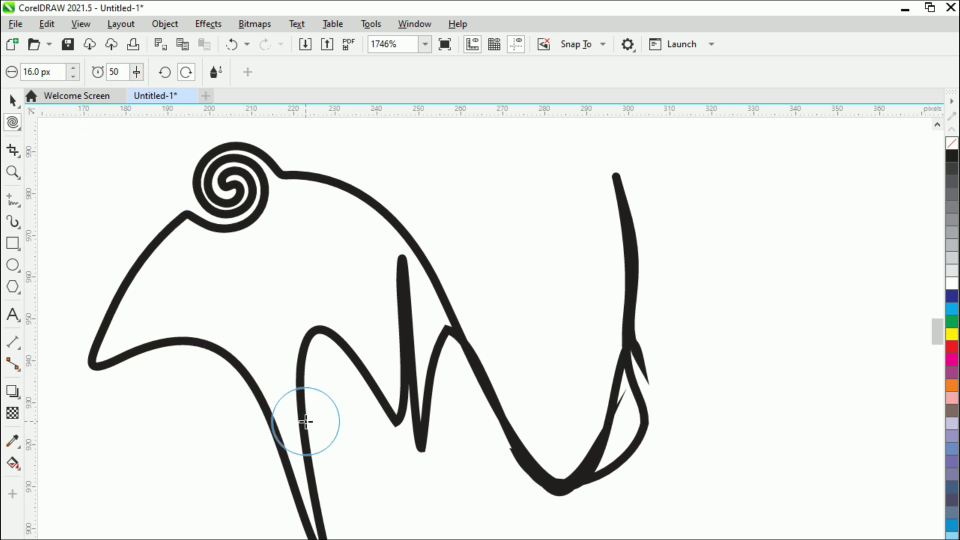
drag(304, 416, 303, 414)
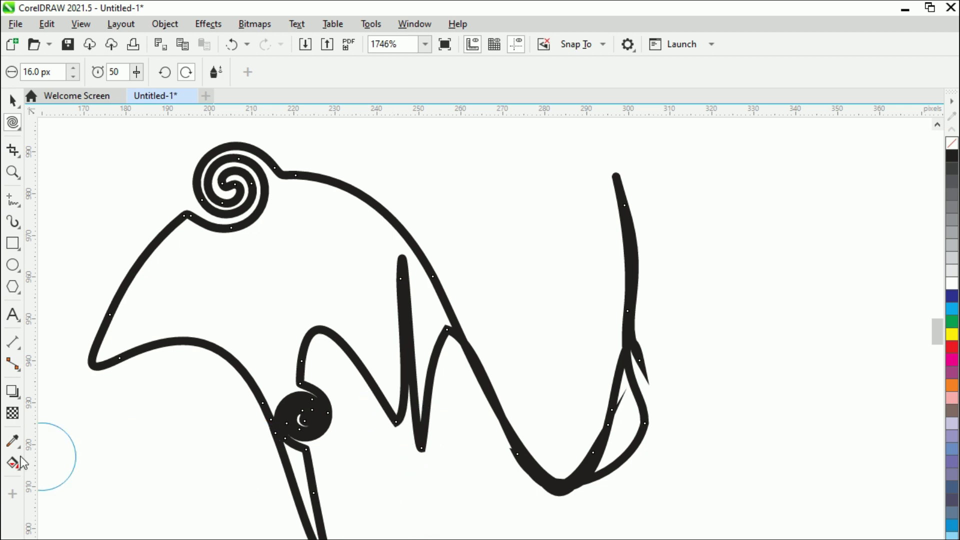
Add the letter C as 24 pt Arial text over the shape's right part, move it down and scale it to about 55 by 64 px
click(13, 314)
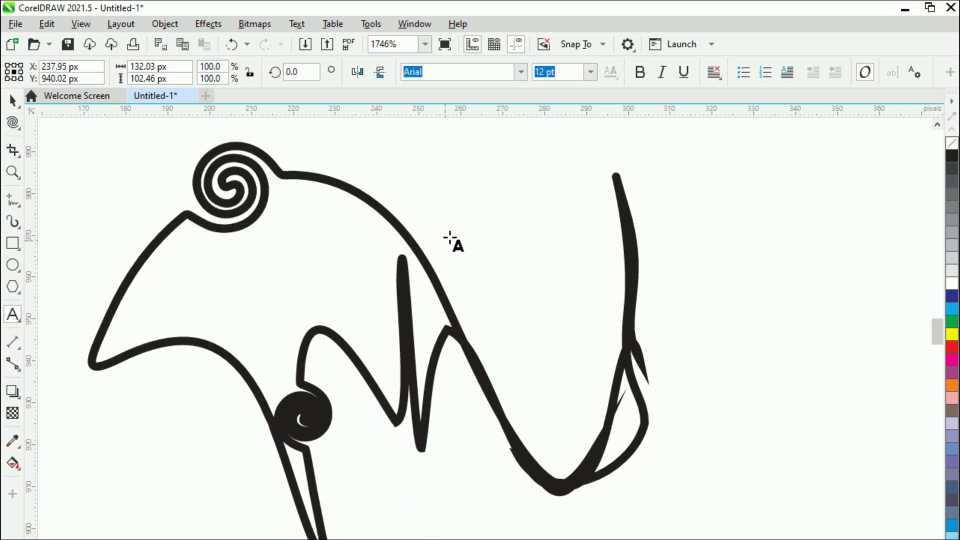
click(483, 235)
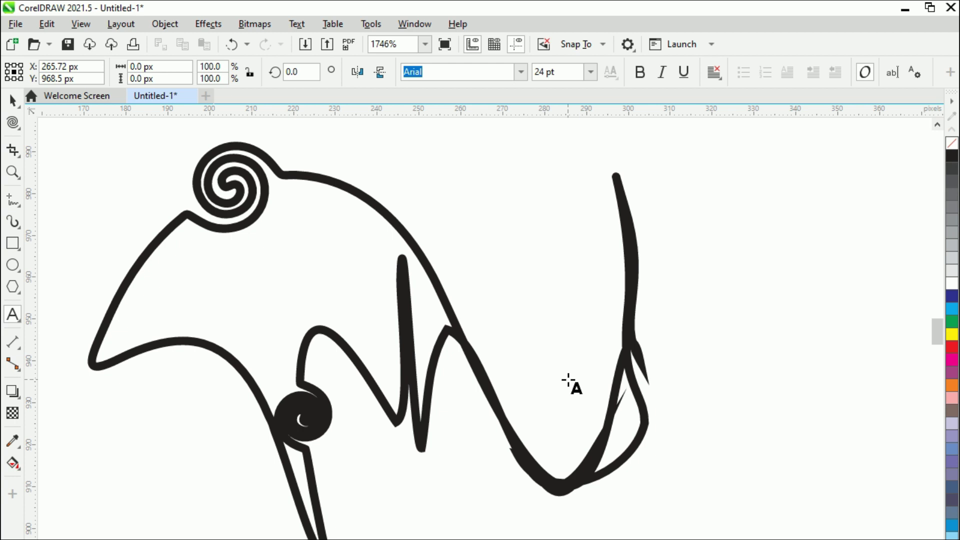
text(e)
click(12, 99)
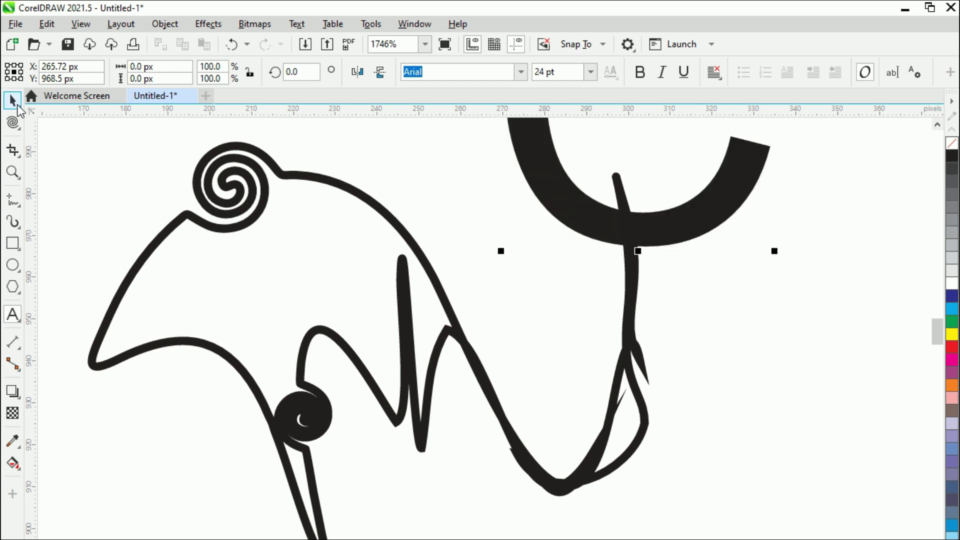
drag(583, 225, 583, 440)
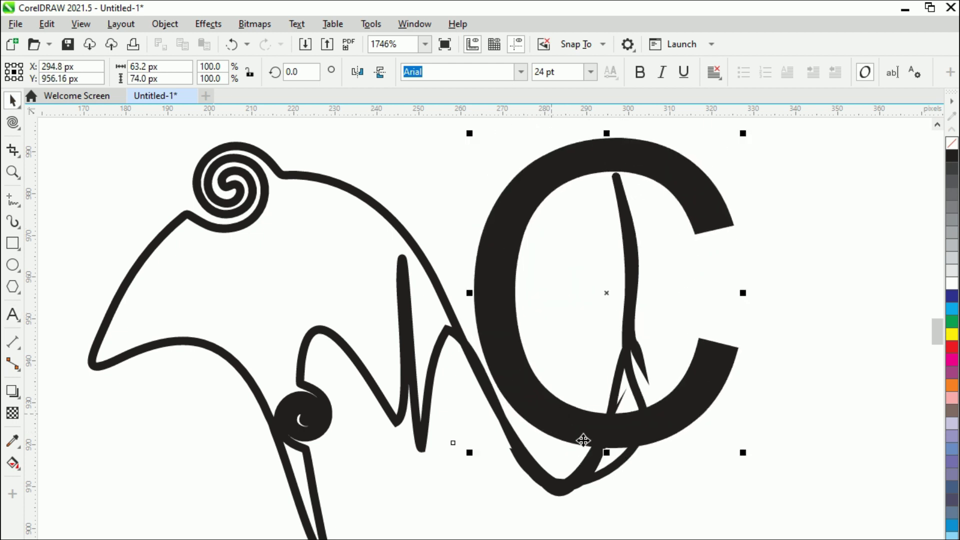
drag(744, 453, 613, 321)
key(Escape)
drag(467, 132, 497, 175)
Delete the twirled shape and move the letter C left into the emptied area
click(352, 193)
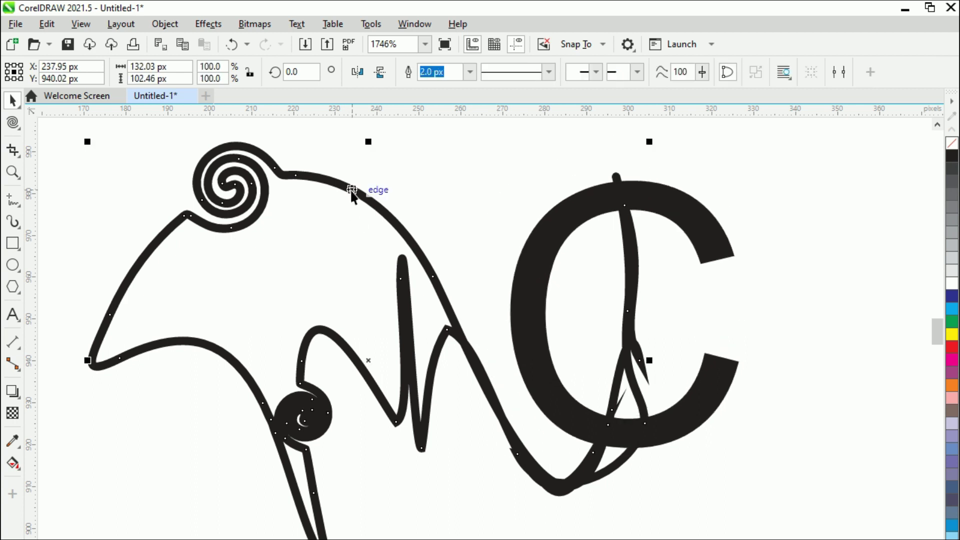
key(Delete)
drag(524, 331, 293, 311)
Try the Twirl tool on the letter C's upper end and reselect the letter
click(12, 123)
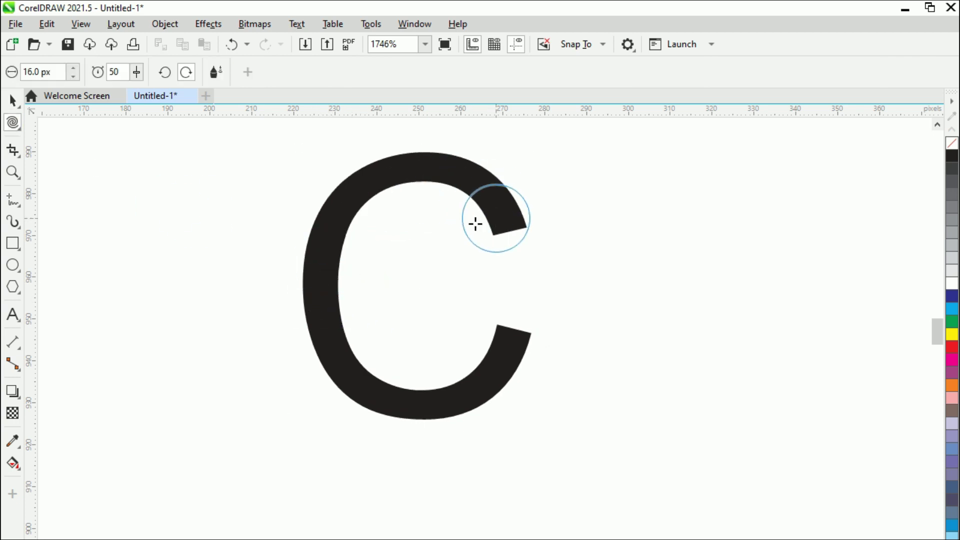
click(12, 99)
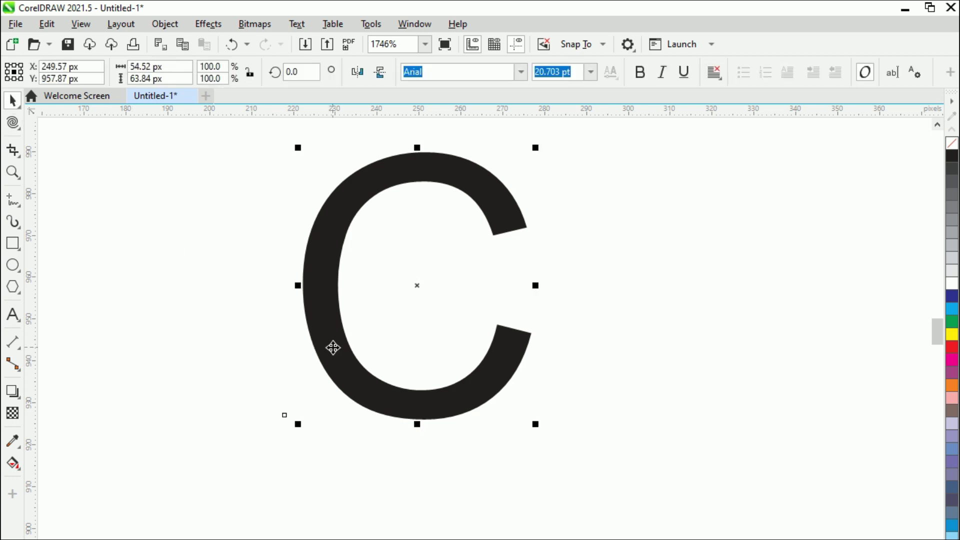
Convert the letter C to curves and twirl its upper end, lower left side, bottom and upper left clockwise with a 16 px nib
key(ctrl+q)
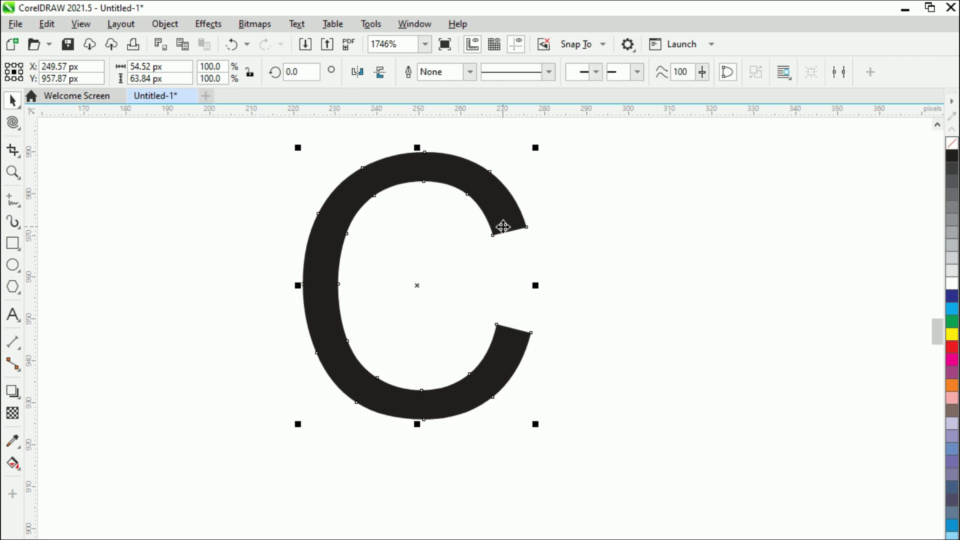
click(12, 122)
drag(505, 222, 505, 222)
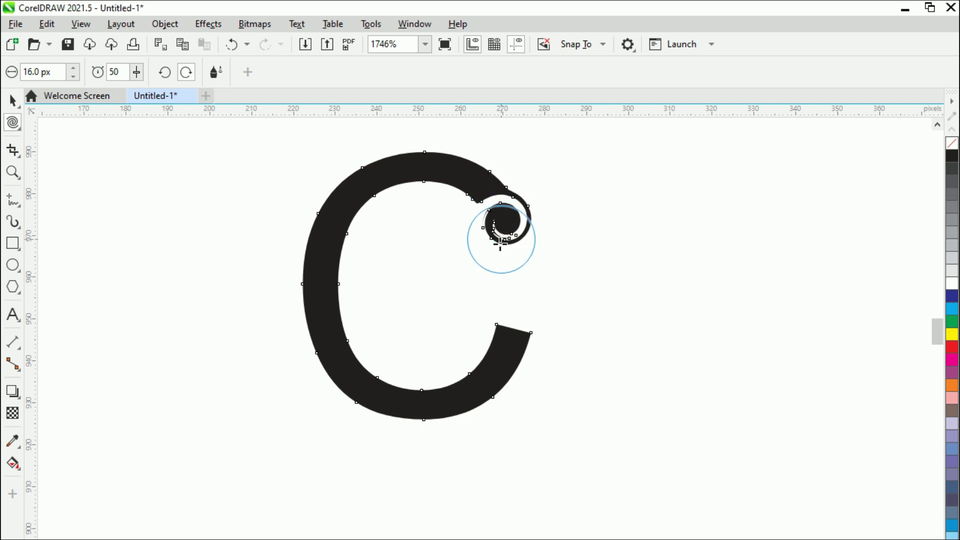
drag(307, 336, 315, 326)
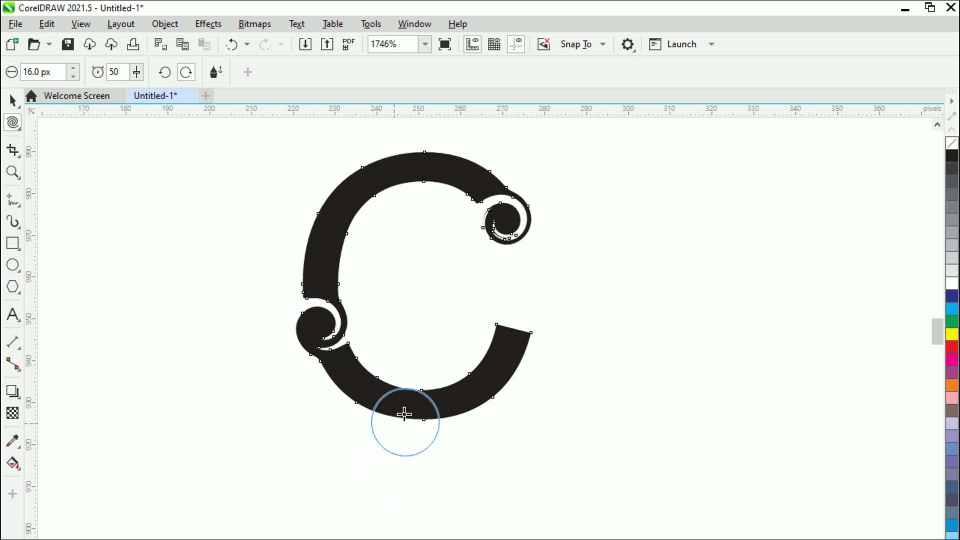
drag(426, 407, 425, 407)
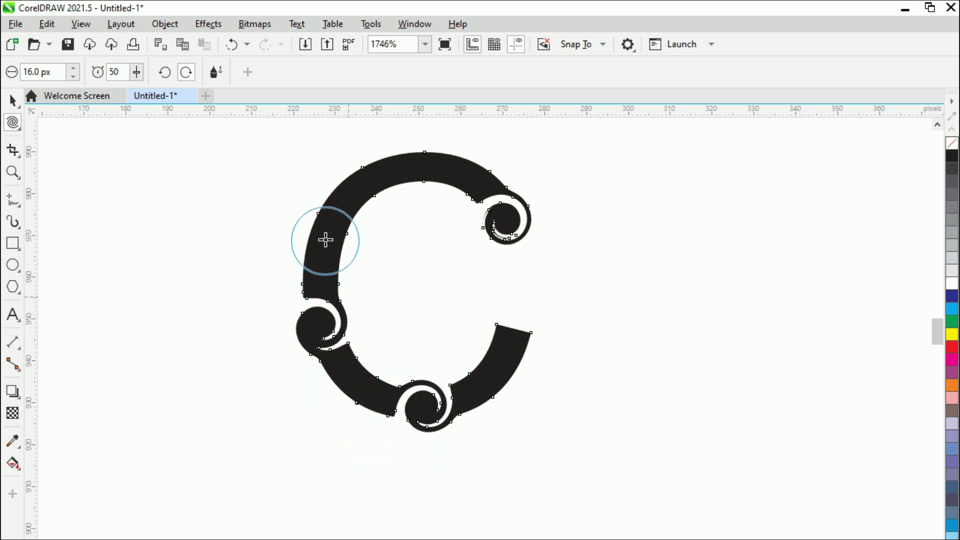
drag(354, 190, 355, 190)
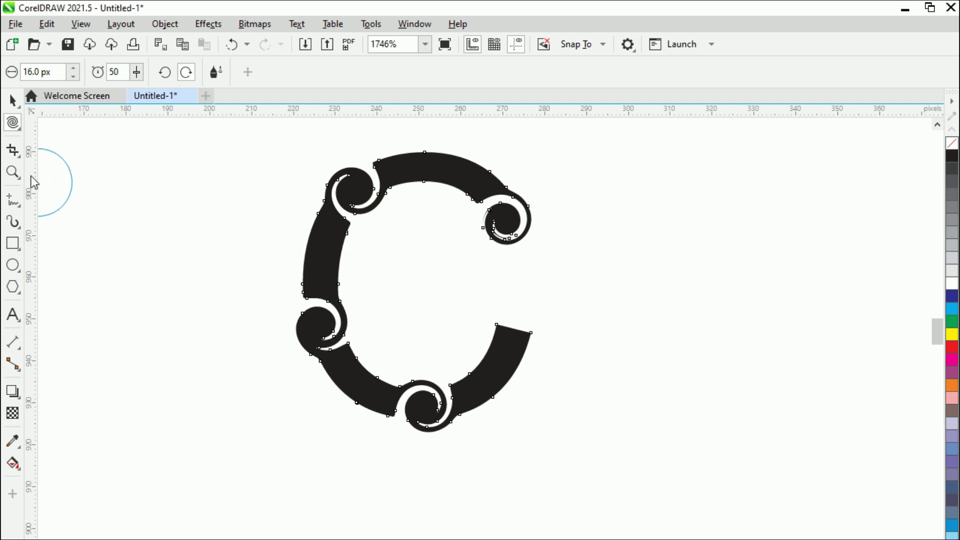
Select the large rounded outline and attract its lower right edge slightly using Attract and Repel with a 16 px nib
click(18, 127)
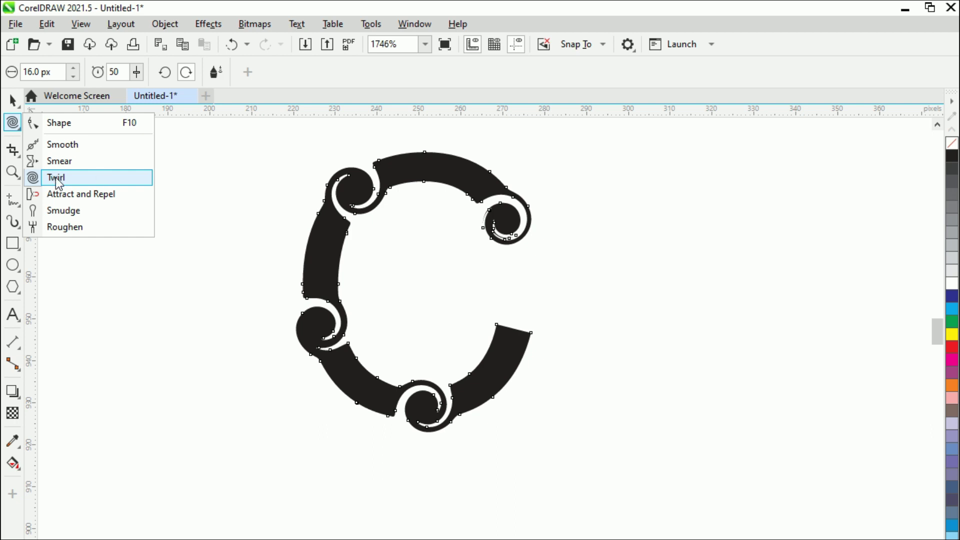
click(110, 198)
scroll(289, 150, down, 3)
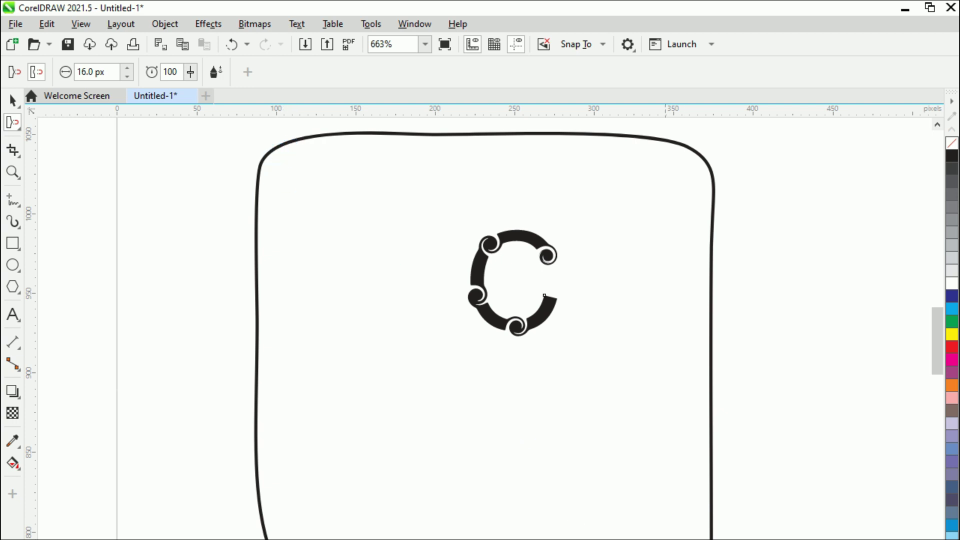
key(space)
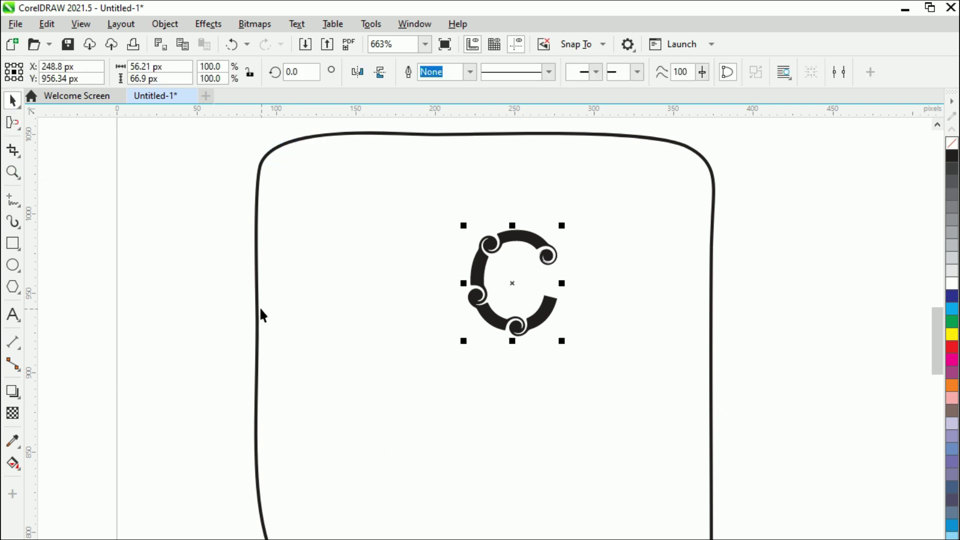
click(260, 309)
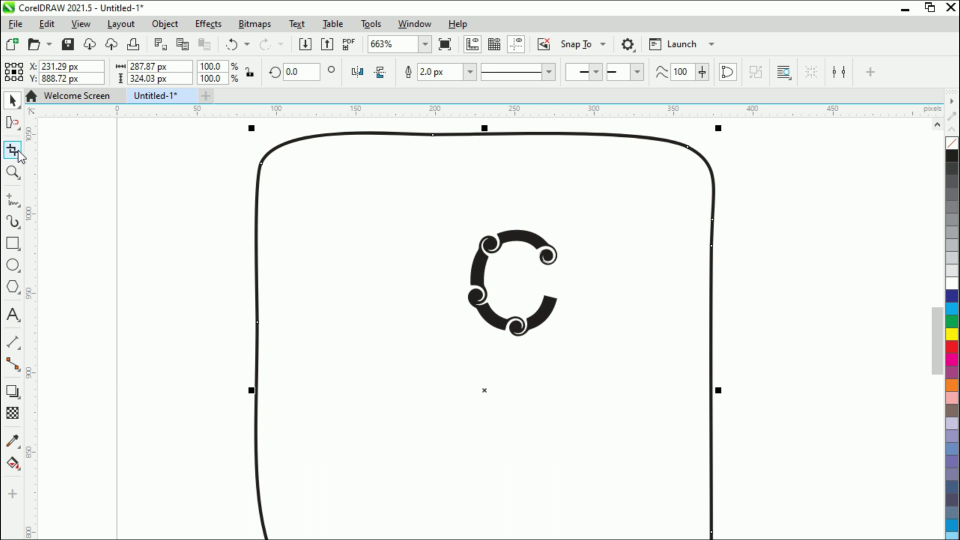
click(15, 129)
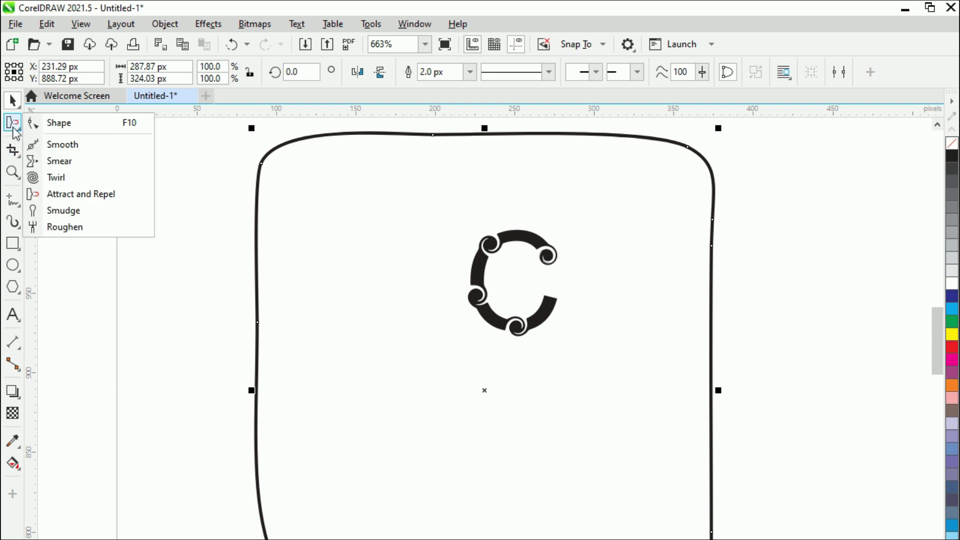
click(80, 194)
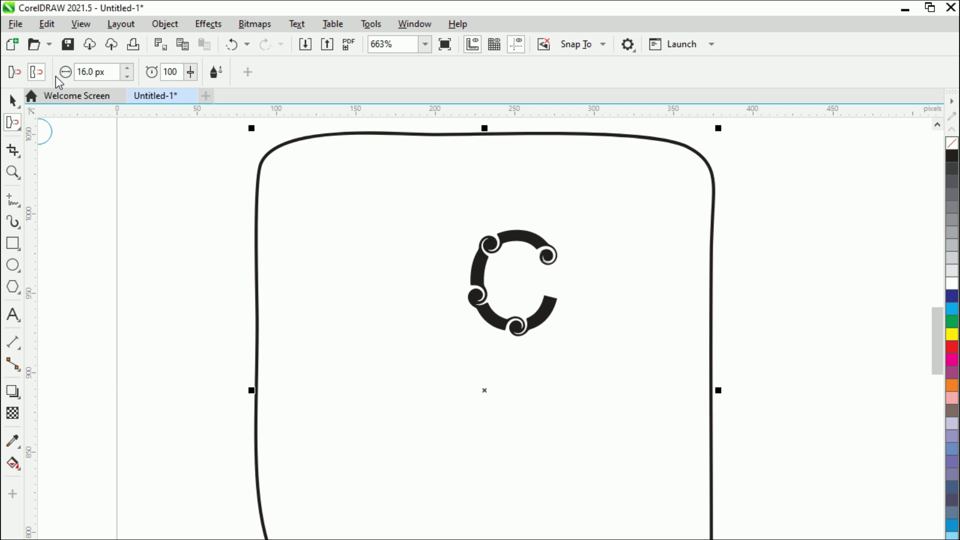
click(19, 75)
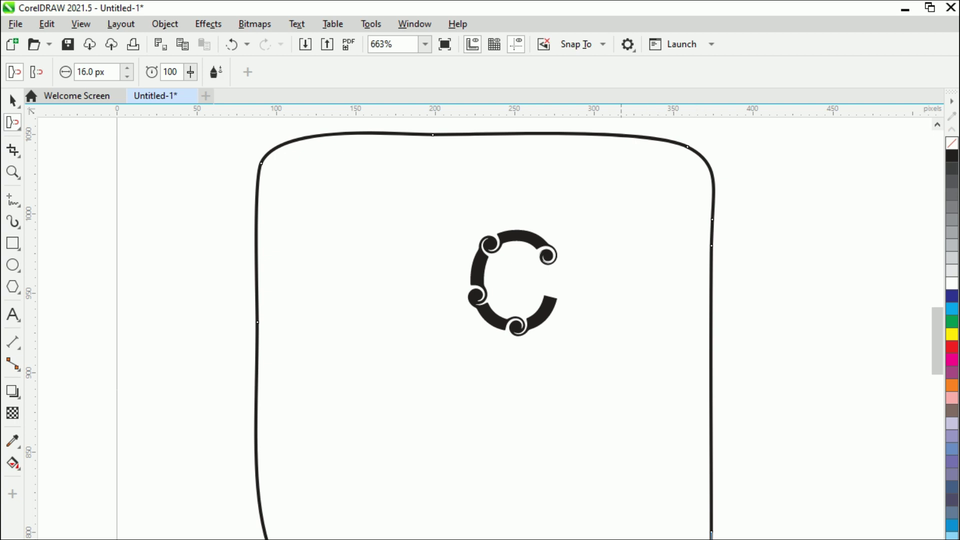
click(709, 482)
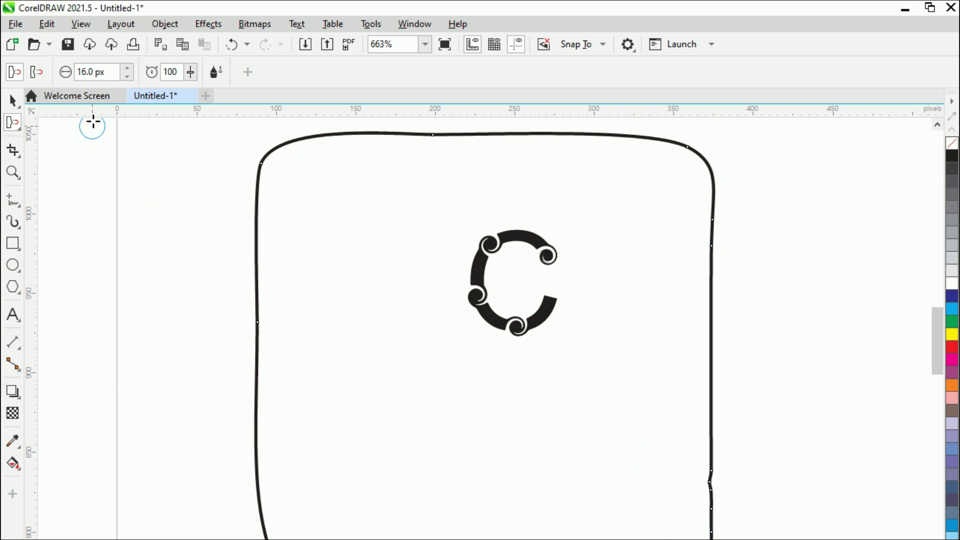
Set the nib size to 100 px and attract the outline's bottom edge far up into its interior as a bent spike
click(114, 71)
text(100)
key(Return)
mouse_move(495, 445)
mouse_down()
mouse_move(485, 230)
mouse_move(344, 115)
mouse_up()
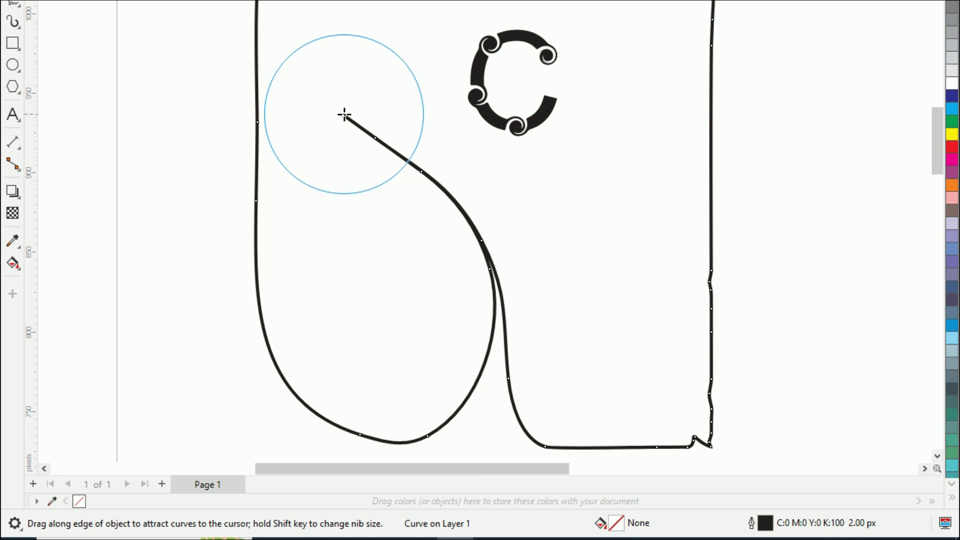
mouse_move(435, 197)
mouse_down()
mouse_move(512, 168)
mouse_move(420, 187)
mouse_move(385, 232)
mouse_up()
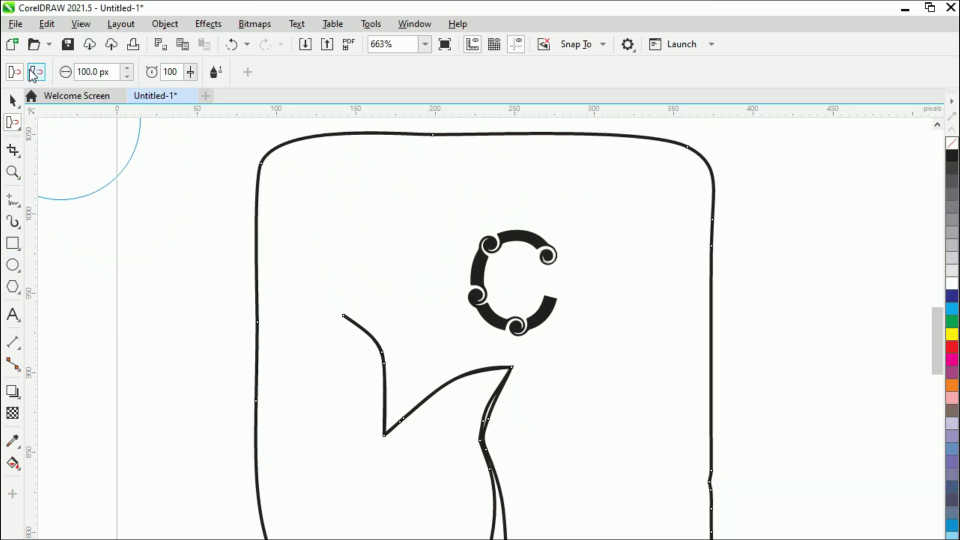
Switch to repelling with the 100 px nib, round out the inner spike and push large bulges out of the outline's right edge
click(33, 73)
mouse_move(381, 359)
mouse_down()
mouse_move(393, 354)
mouse_move(396, 375)
mouse_up()
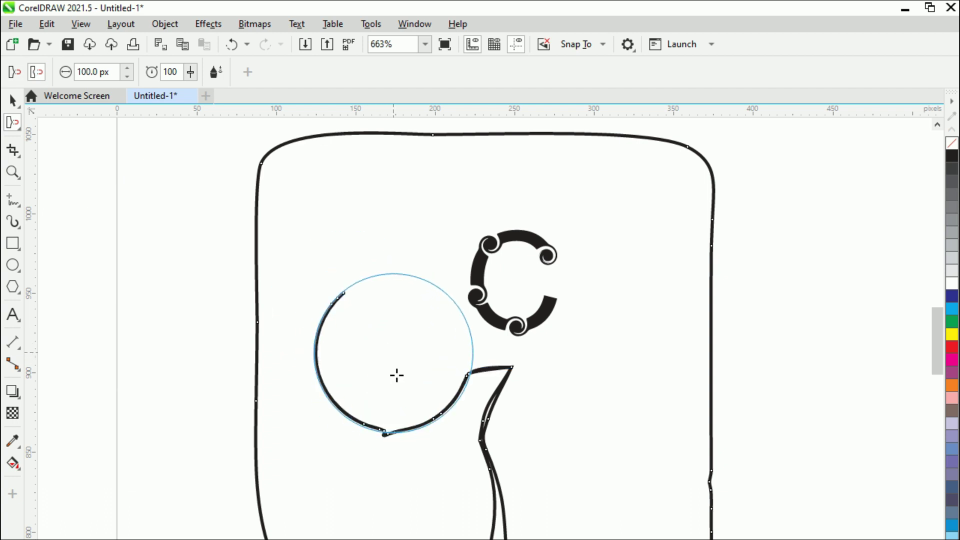
mouse_move(709, 240)
mouse_down()
mouse_move(674, 267)
mouse_move(634, 267)
mouse_move(644, 305)
mouse_up()
drag(709, 335, 705, 336)
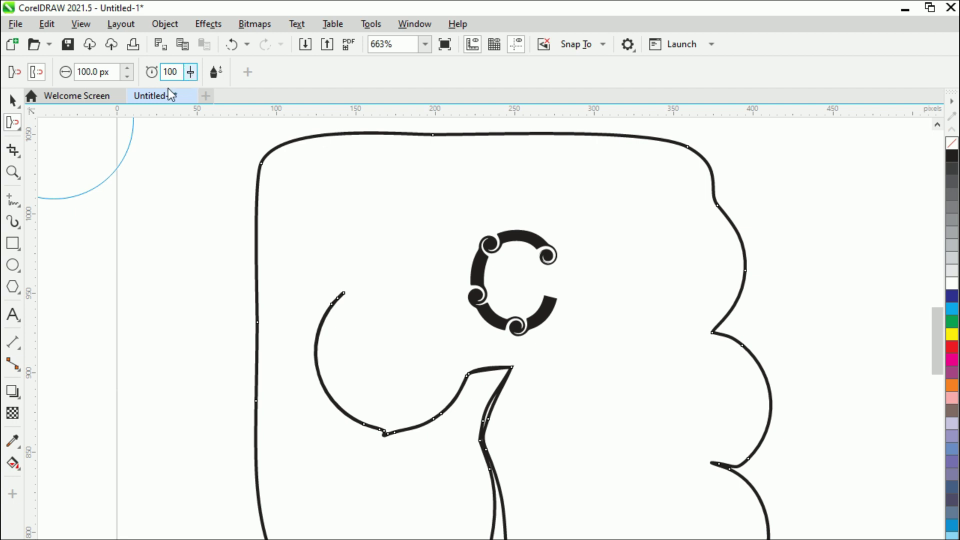
Set the nib size to 50 px and repel two round bumps from the outline's top edge, plus wavy bulges towards its upper right corner
double_click(111, 73)
click(113, 72)
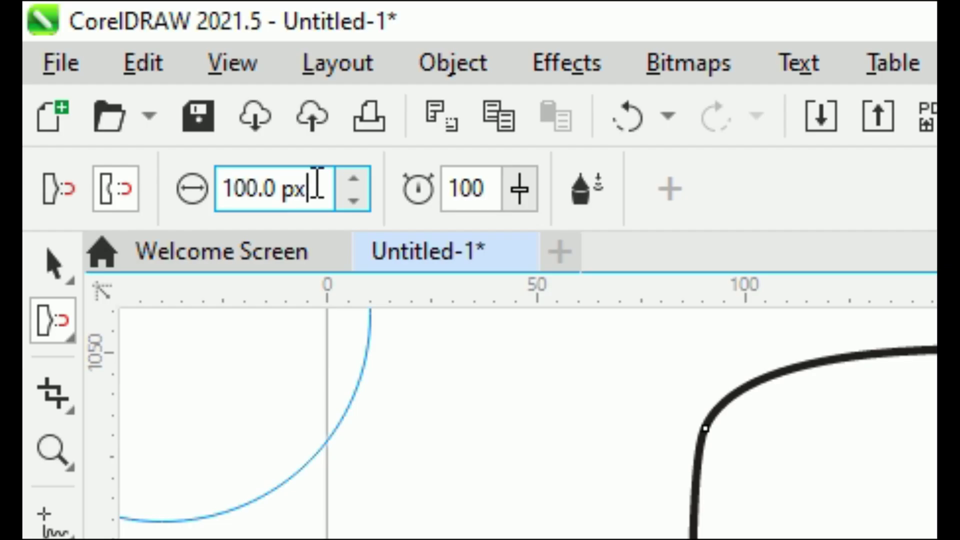
drag(317, 186, 27, 188)
text(50)
key(Return)
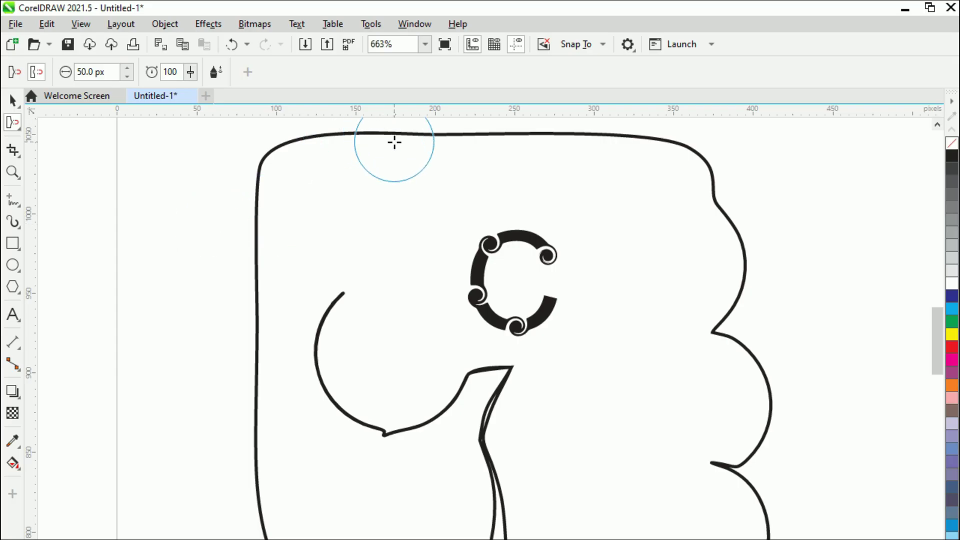
click(395, 135)
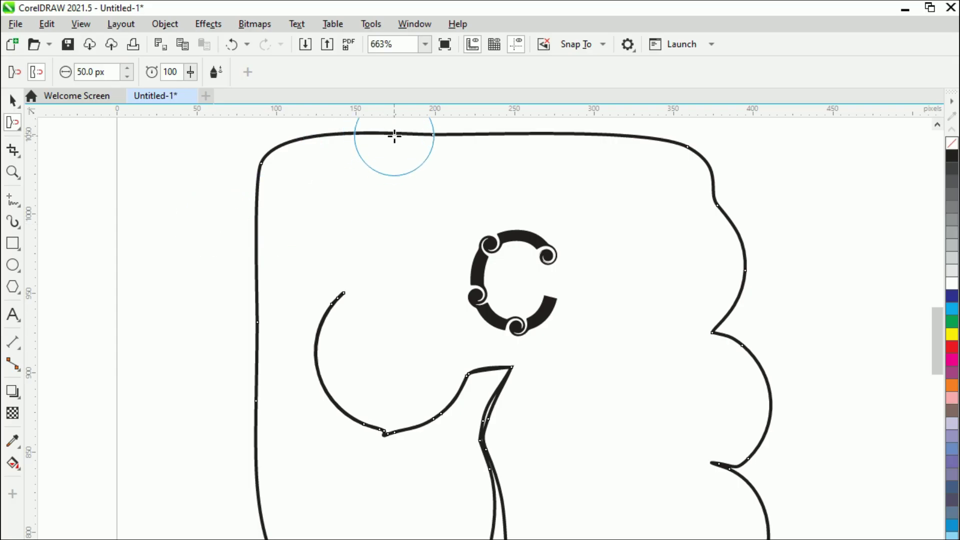
drag(395, 134, 394, 98)
click(937, 124)
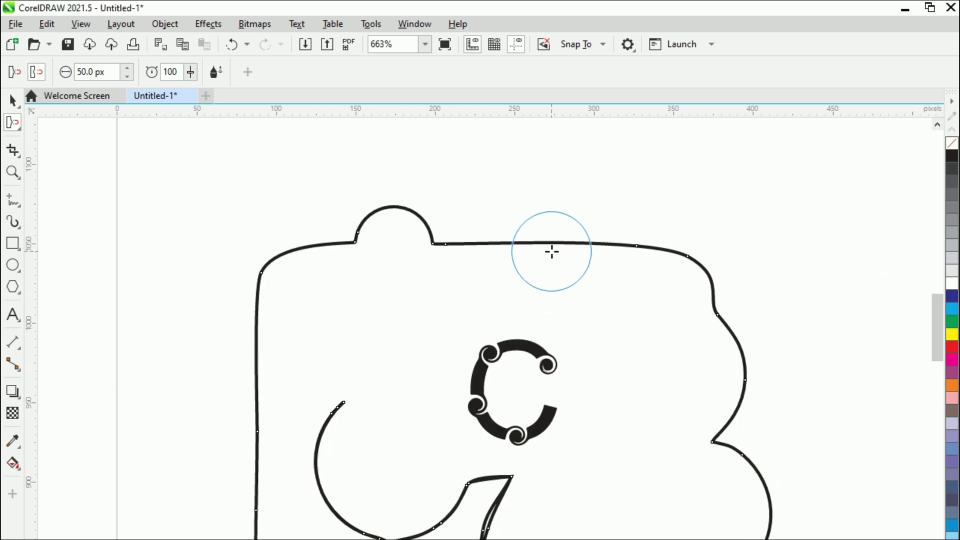
drag(553, 251, 552, 216)
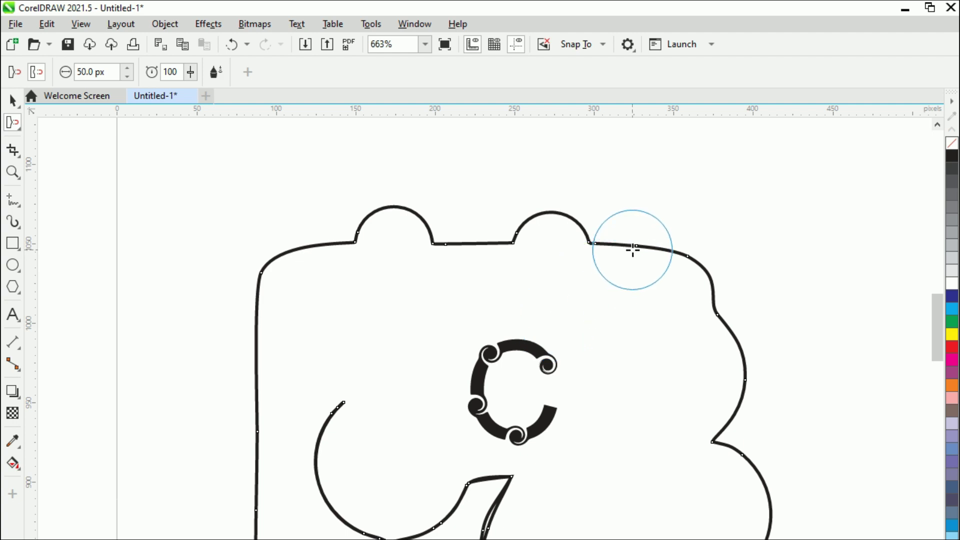
drag(643, 247, 650, 168)
mouse_move(685, 208)
mouse_down()
mouse_move(707, 292)
mouse_move(650, 430)
mouse_up()
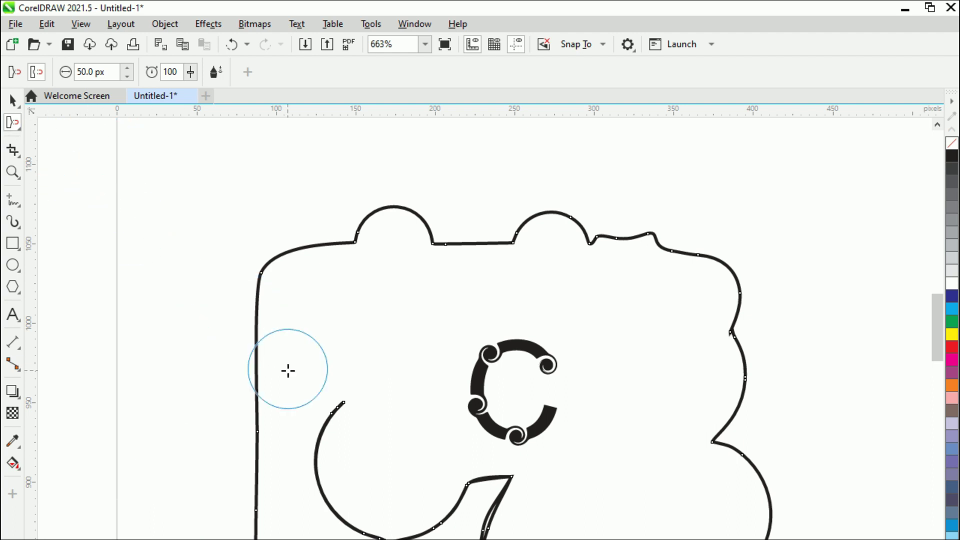
Smudge a short antenna from the outline's upper left corner and a long curved arm from its left edge with an 11.81 px nib
click(19, 129)
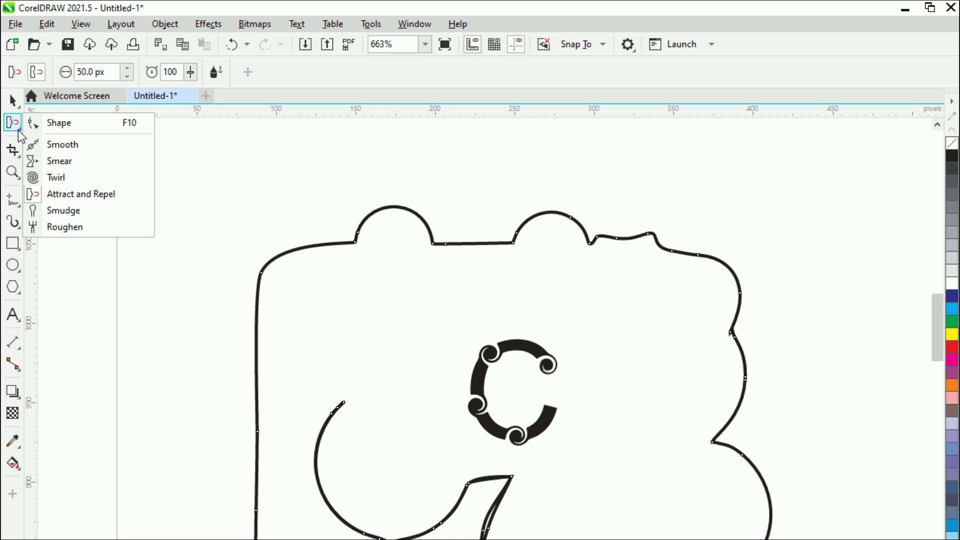
click(76, 213)
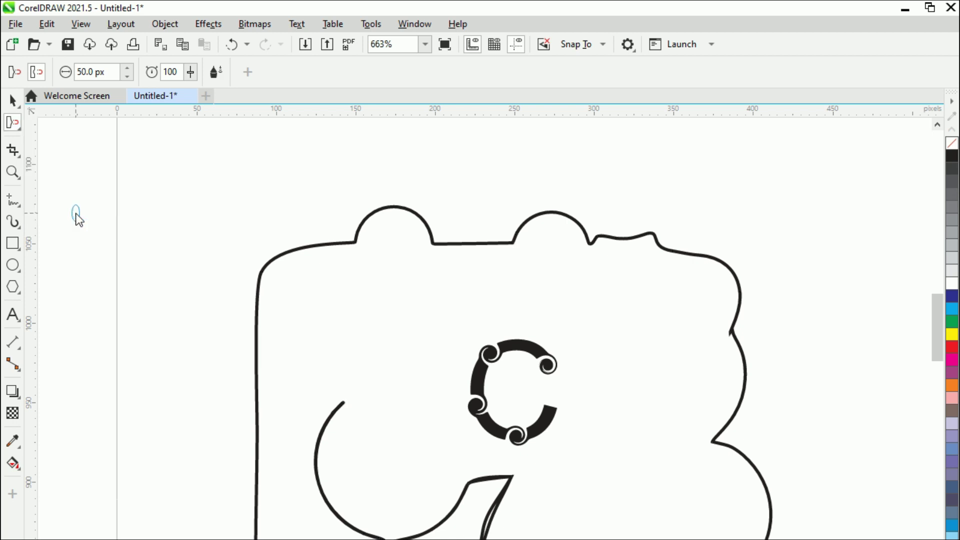
drag(294, 256, 250, 184)
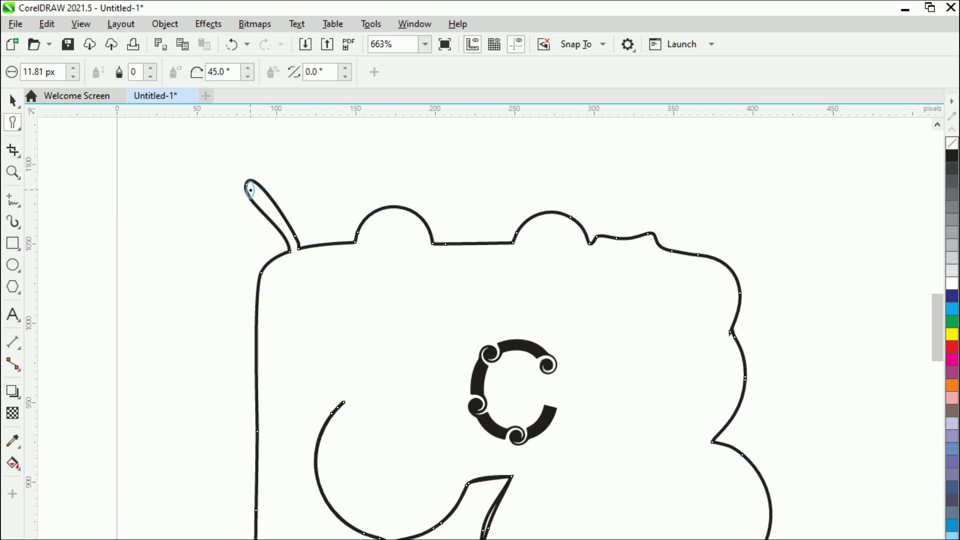
drag(262, 303, 277, 320)
mouse_move(257, 380)
mouse_down()
mouse_move(188, 336)
mouse_move(178, 208)
mouse_move(152, 165)
mouse_move(120, 180)
mouse_up()
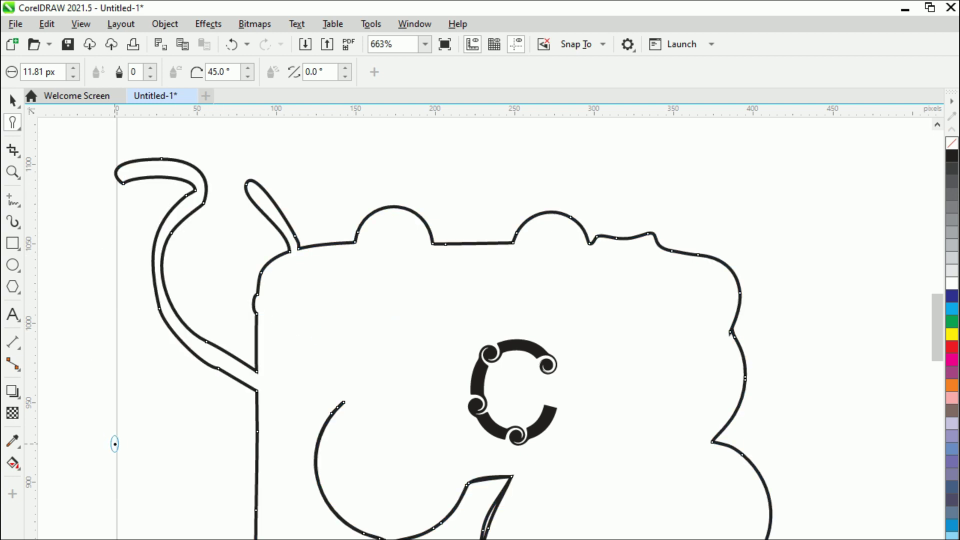
Smudge the inner curve's lower left part, set the bearing angle to 7° and smudge a notch and a long tapered indentation into the top edge
click(333, 511)
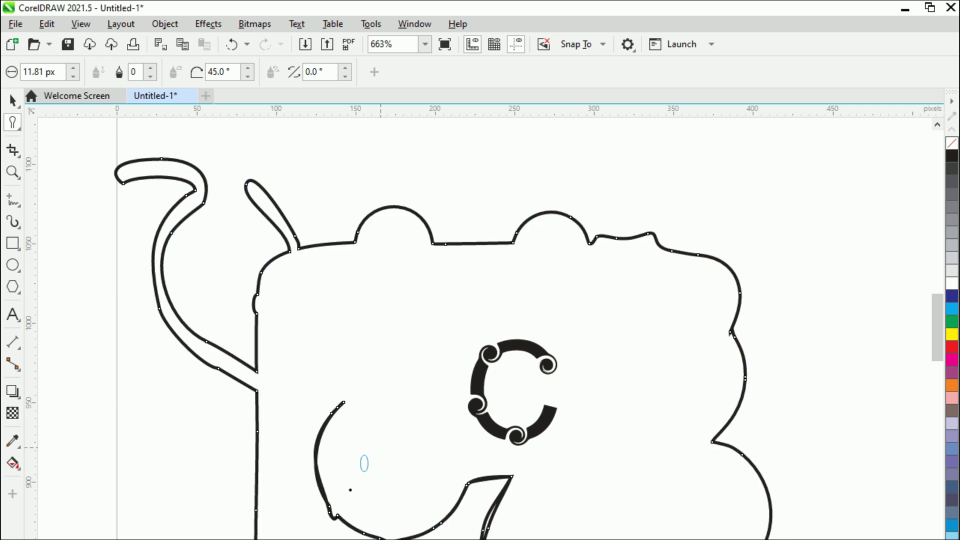
mouse_move(345, 522)
mouse_down()
mouse_move(354, 532)
mouse_move(318, 539)
mouse_up()
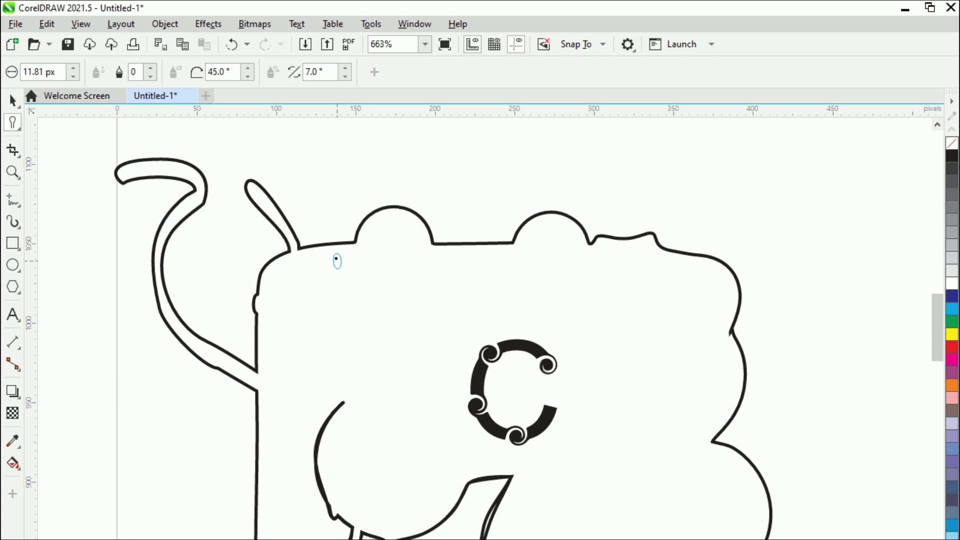
click(333, 55)
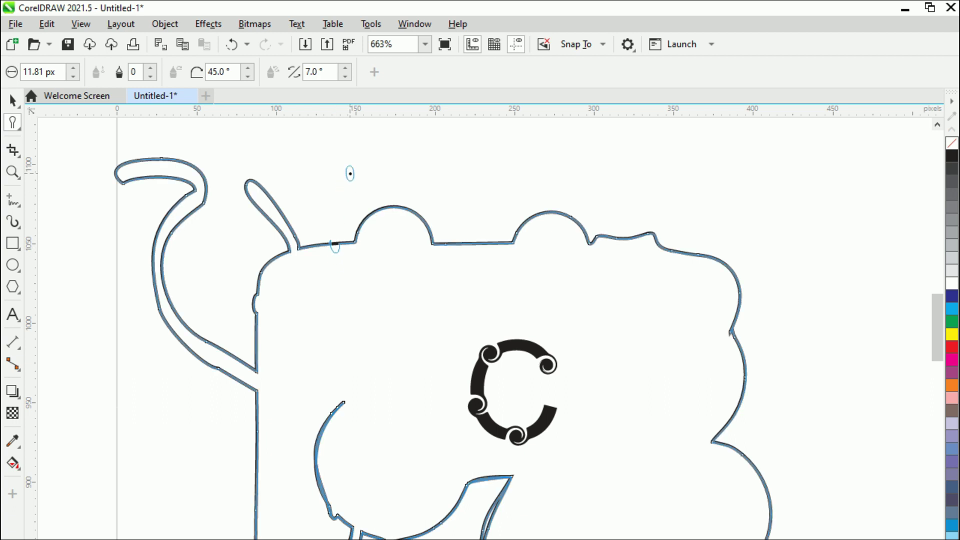
drag(455, 242, 384, 373)
Reset the smudge bearing angle to 0° and smudge a small notch and bump into the edge near the outline's upper right corner
click(345, 67)
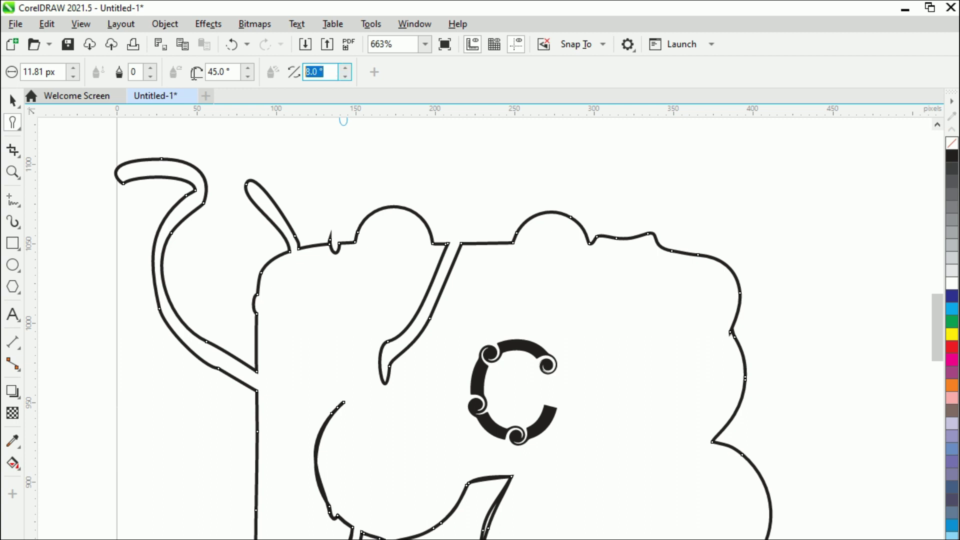
text(0)
key(Return)
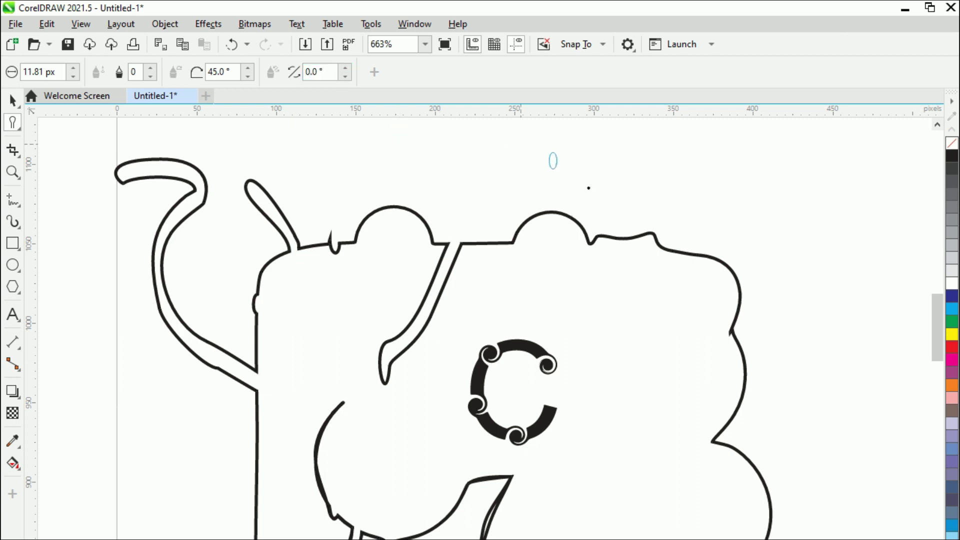
drag(694, 253, 690, 262)
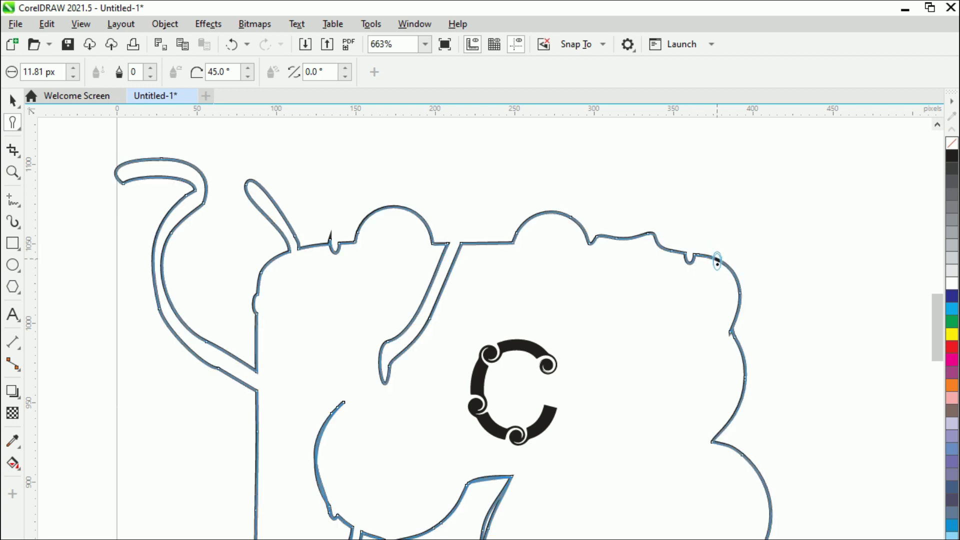
Set the smudge bearing angle to 50° and smudge a long looping arm from the outline's top edge, ending inside the shape
double_click(315, 72)
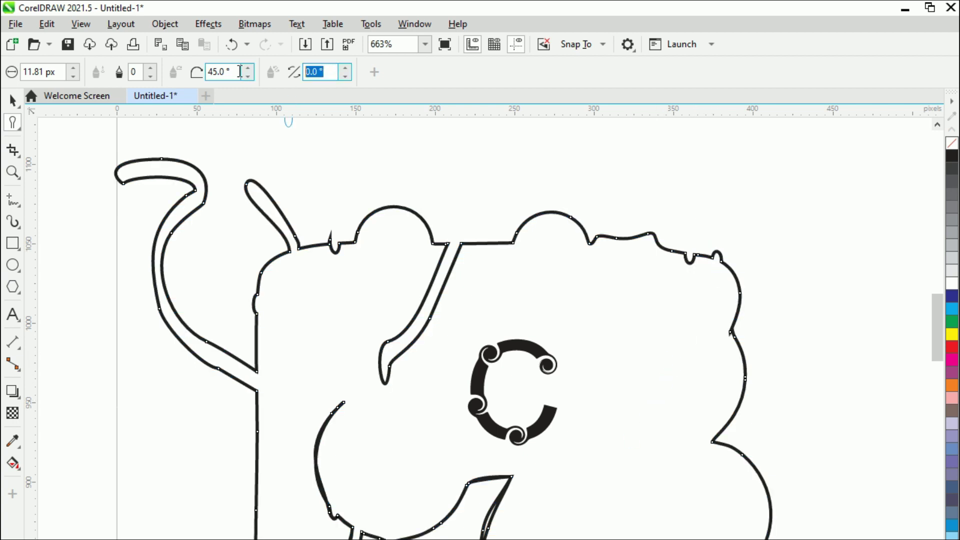
text(50)
key(Return)
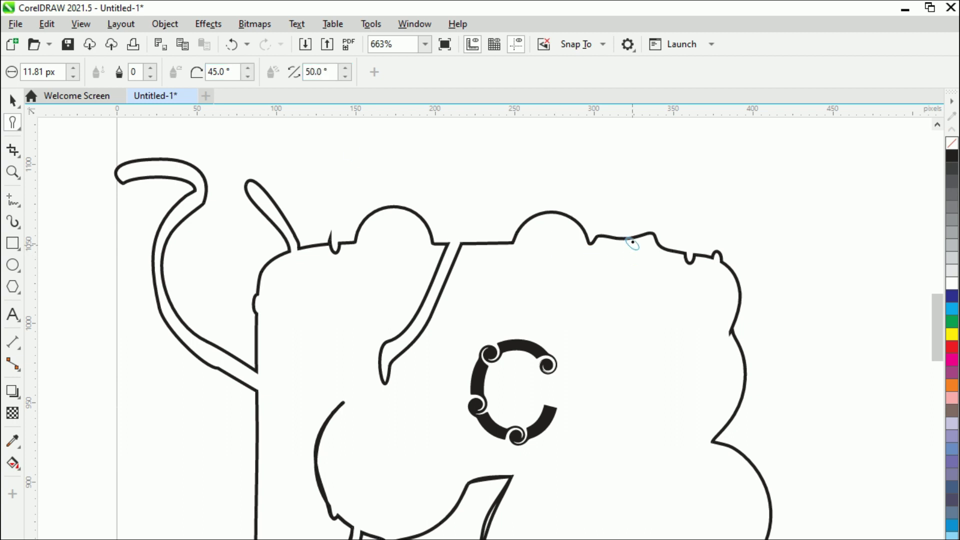
mouse_move(613, 236)
mouse_down()
mouse_move(603, 191)
mouse_move(569, 163)
mouse_move(501, 154)
mouse_move(467, 174)
mouse_move(468, 214)
mouse_move(501, 255)
mouse_move(604, 332)
mouse_move(634, 397)
mouse_move(620, 489)
mouse_move(586, 522)
mouse_up()
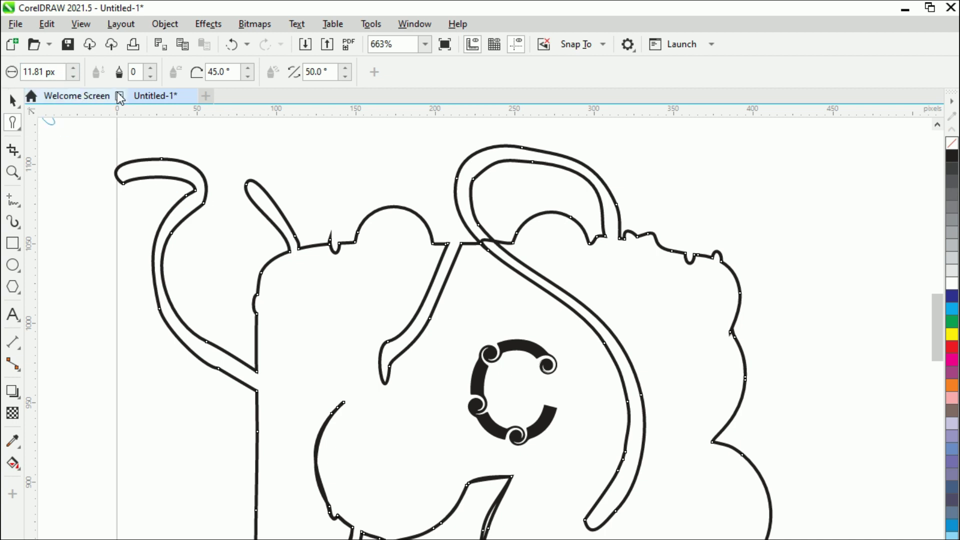
Switch from the Smudge tool to the Roughen tool
click(73, 81)
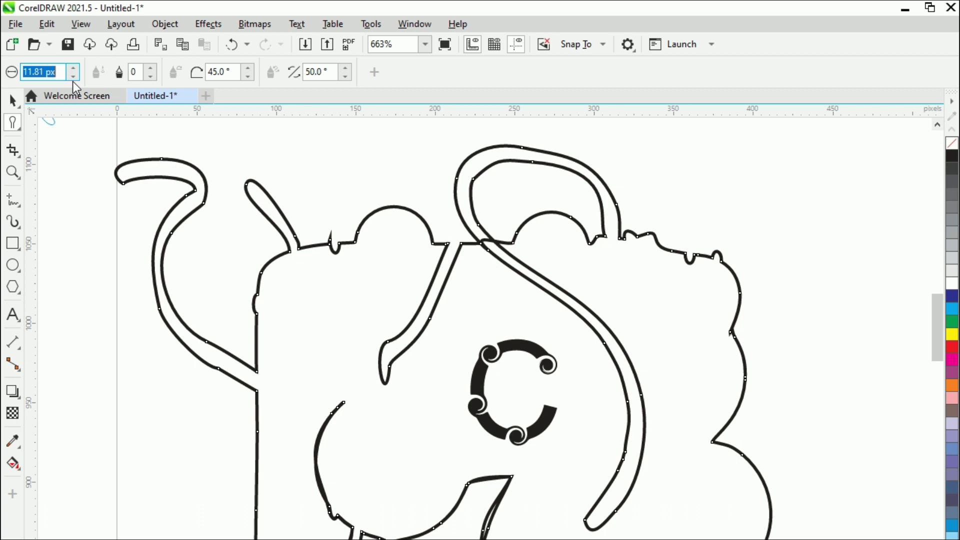
drag(65, 74, 2, 71)
click(15, 127)
click(16, 130)
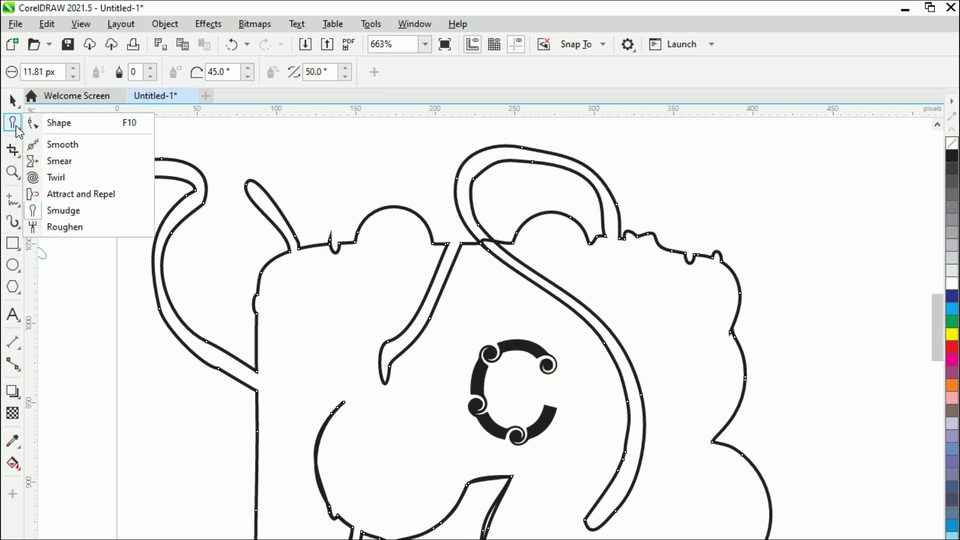
click(61, 227)
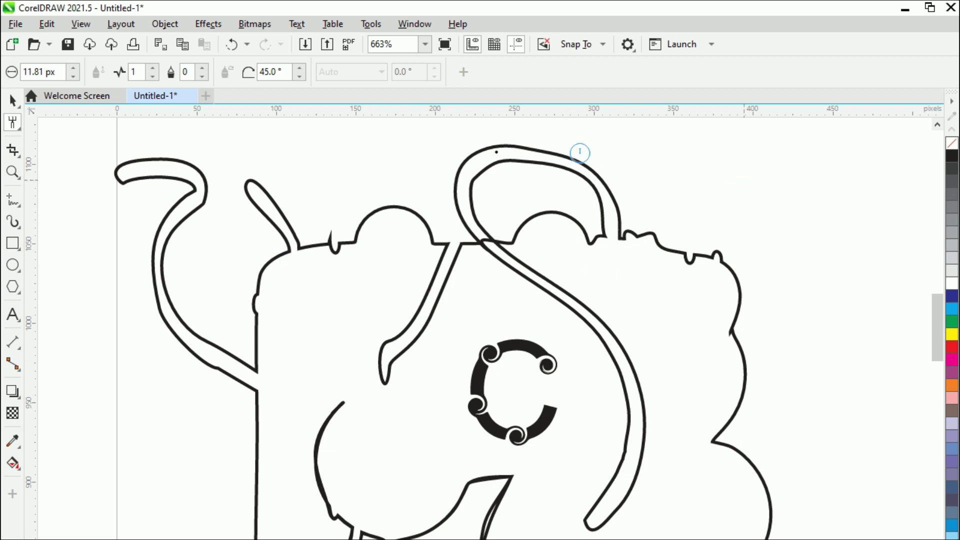
Delete the distorted outline and draw a slightly wavy, nearly horizontal freehand line about 190 px long above the letter C
click(12, 100)
click(479, 257)
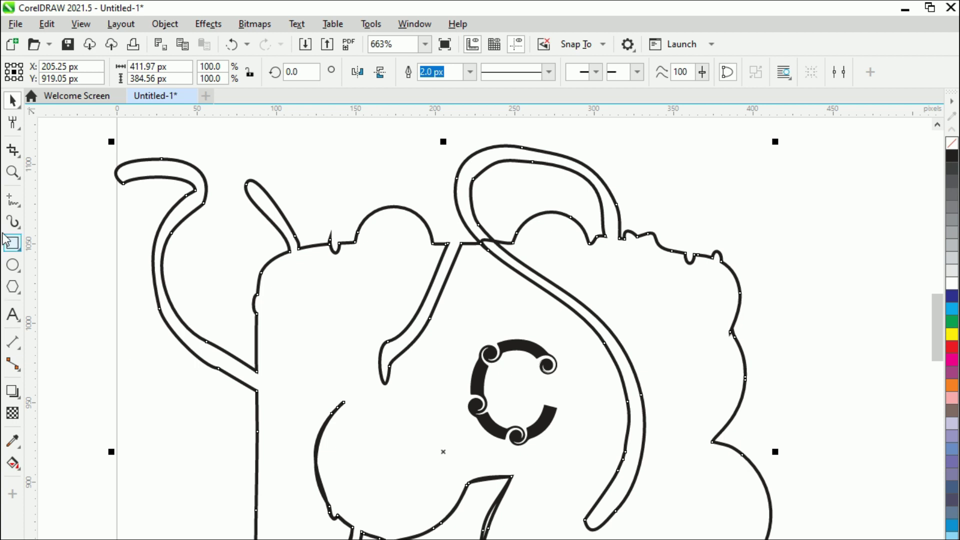
click(13, 201)
click(44, 201)
key(Delete)
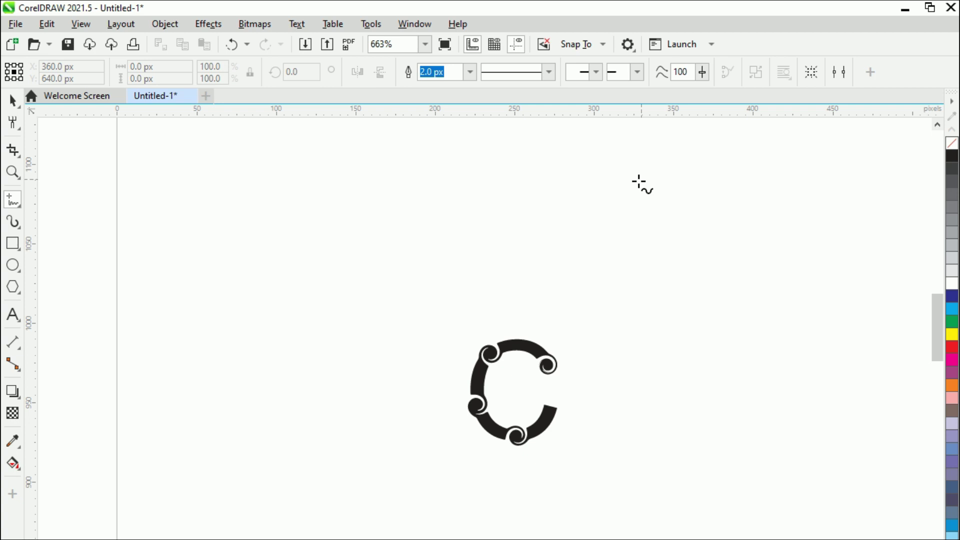
mouse_move(282, 265)
mouse_down()
mouse_move(435, 274)
mouse_move(582, 263)
mouse_up()
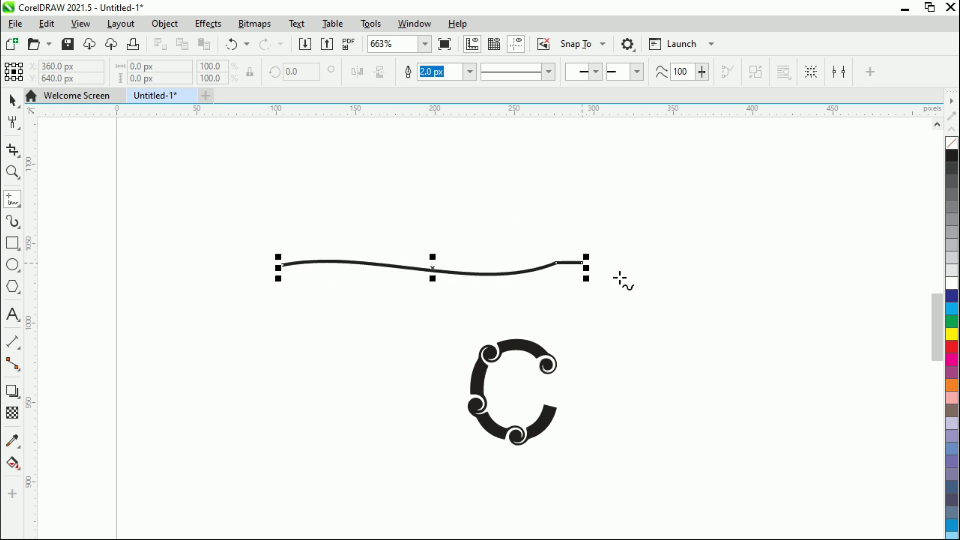
Roughen a short section near the line's left end with spike frequency 1 and another closer to the middle with frequency 2
click(12, 122)
drag(322, 262, 390, 257)
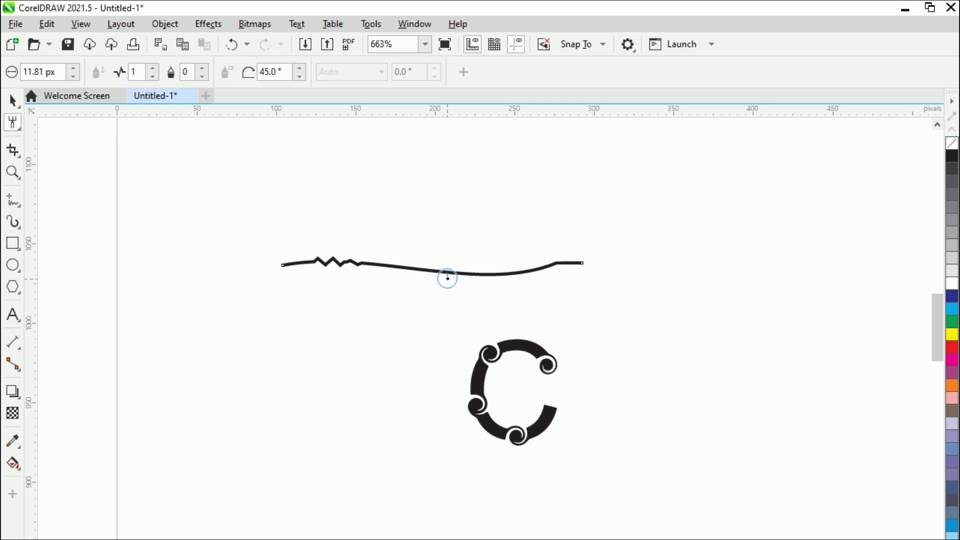
click(153, 67)
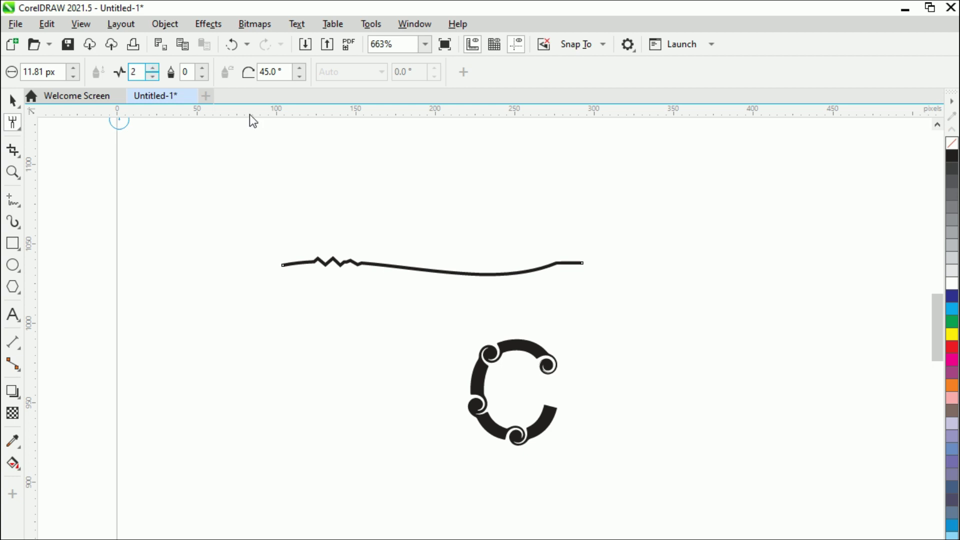
drag(391, 266, 417, 267)
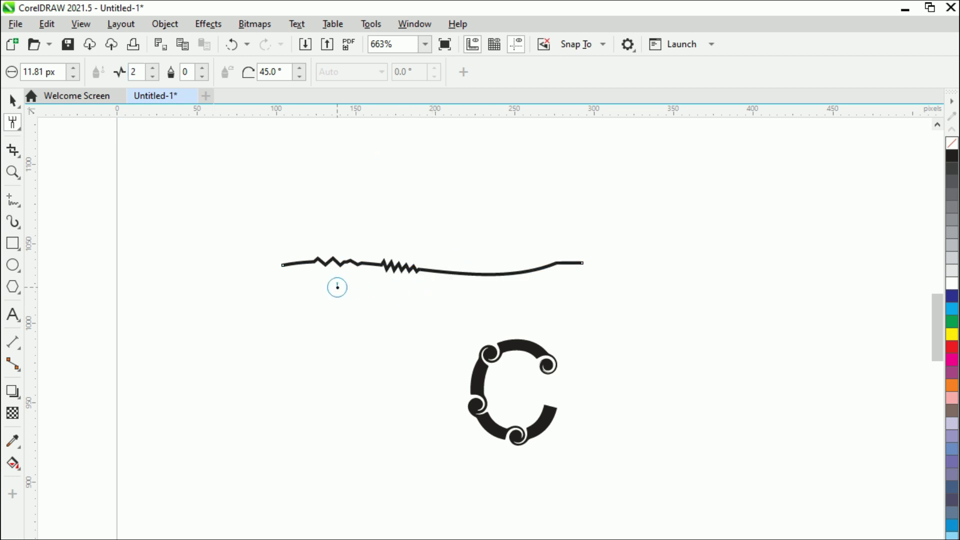
Roughen two short sections of the line's right half, raising the spike frequency to 10, and its left end with frequency 5
scroll(358, 277, up, 3)
scroll(358, 277, up, 2)
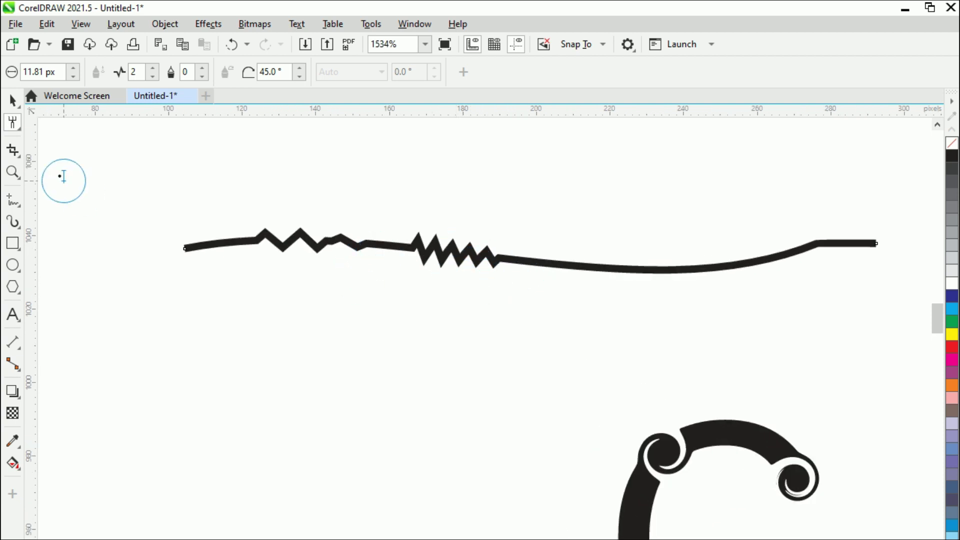
click(153, 69)
click(153, 69)
click(153, 69)
click(153, 69)
drag(594, 272, 614, 273)
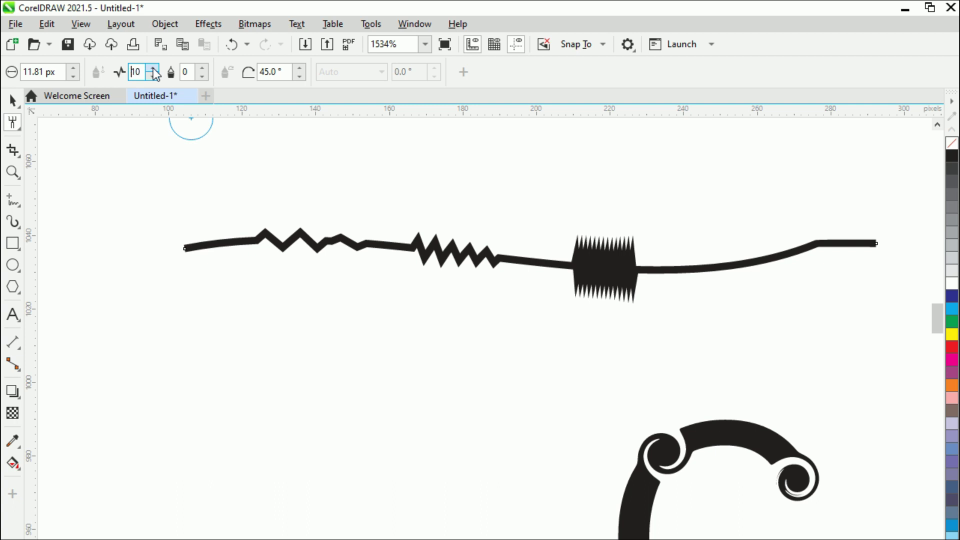
drag(758, 257, 763, 257)
click(215, 245)
click(19, 129)
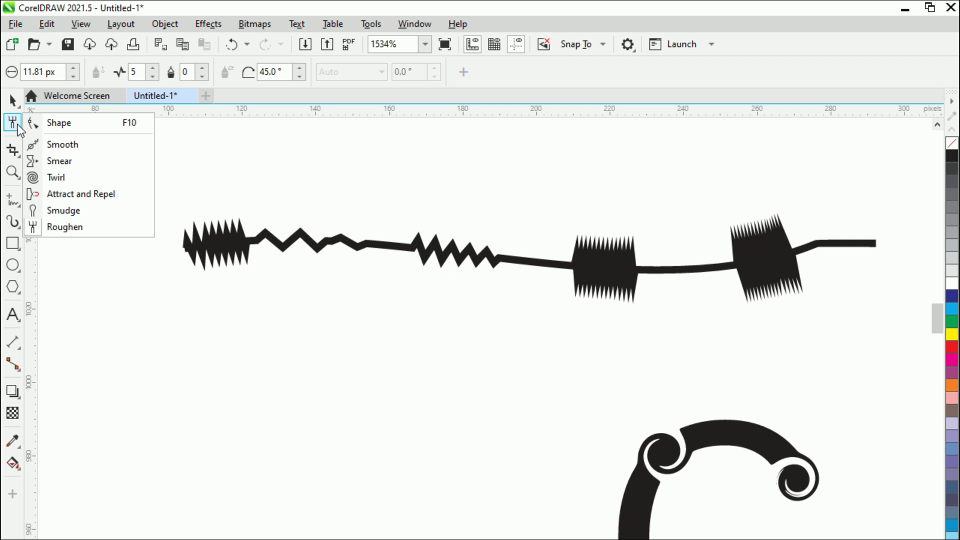